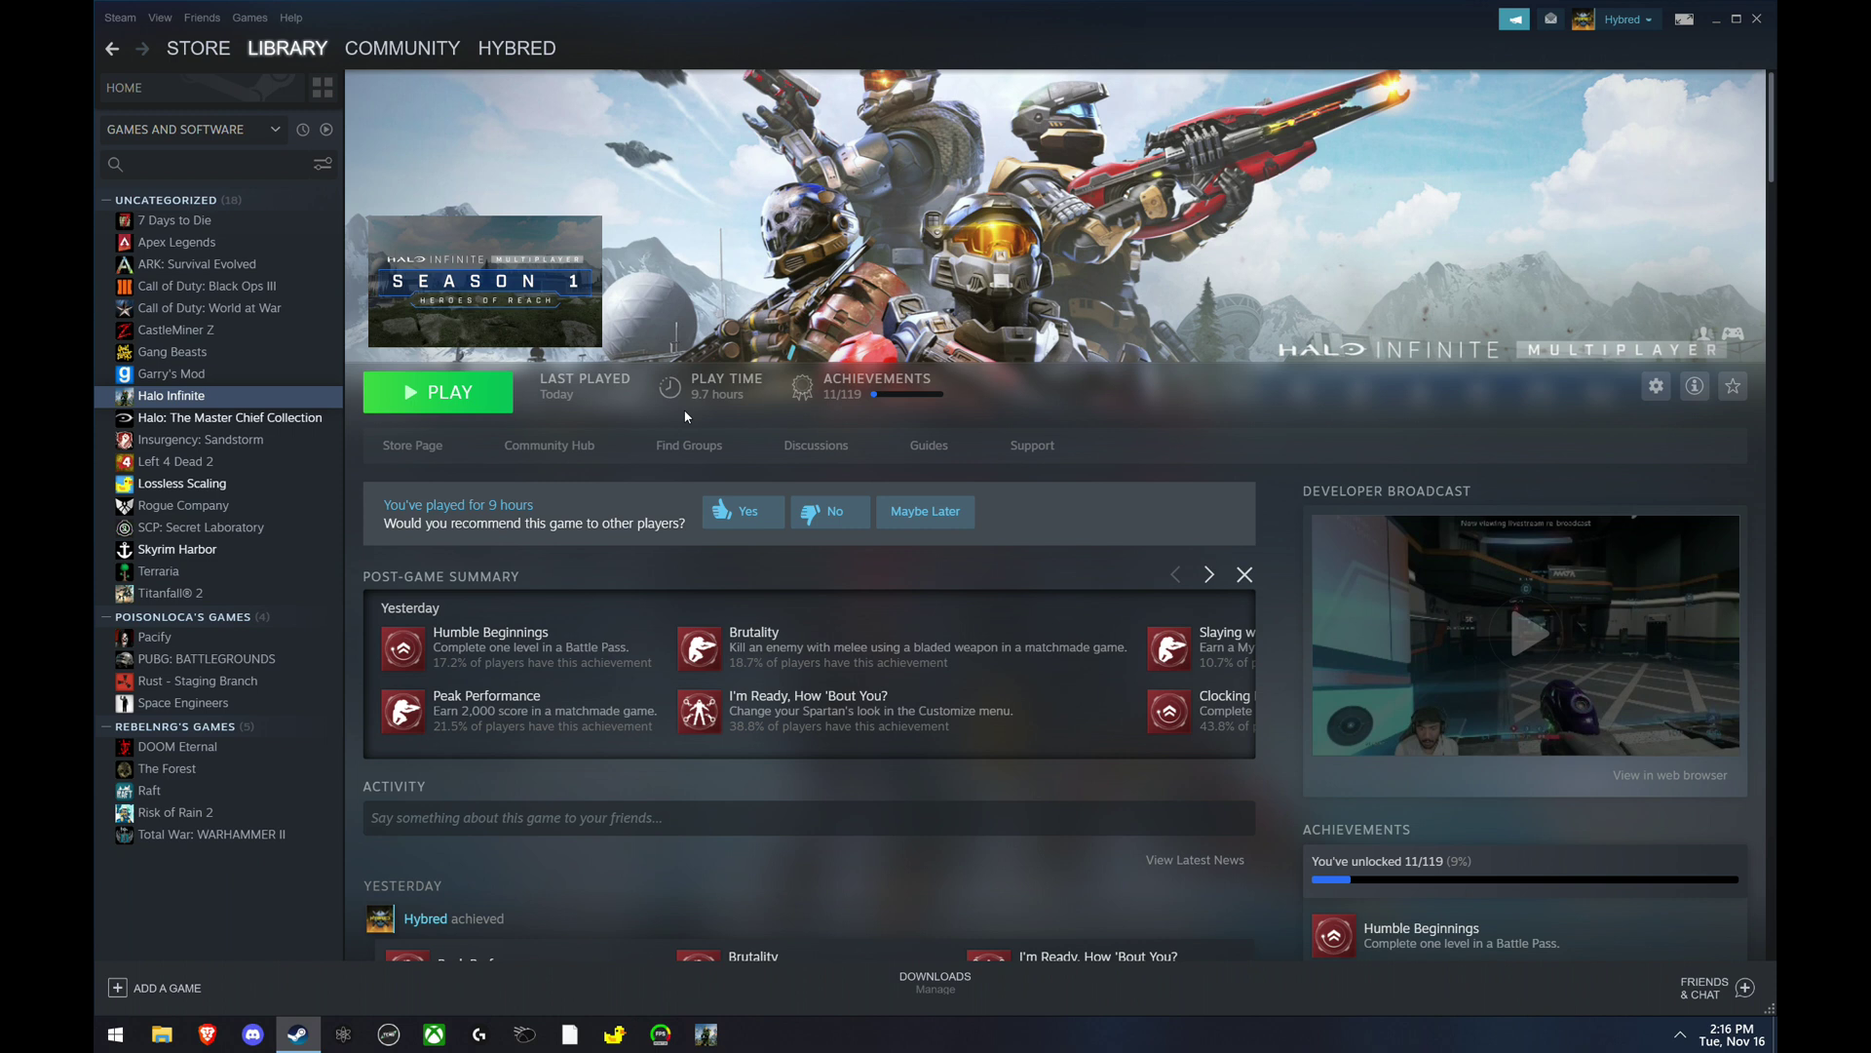
# Check the local files and DLC pages in Halo Infinite's properties, and close the properties.
pyautogui.rightClick(252, 402)
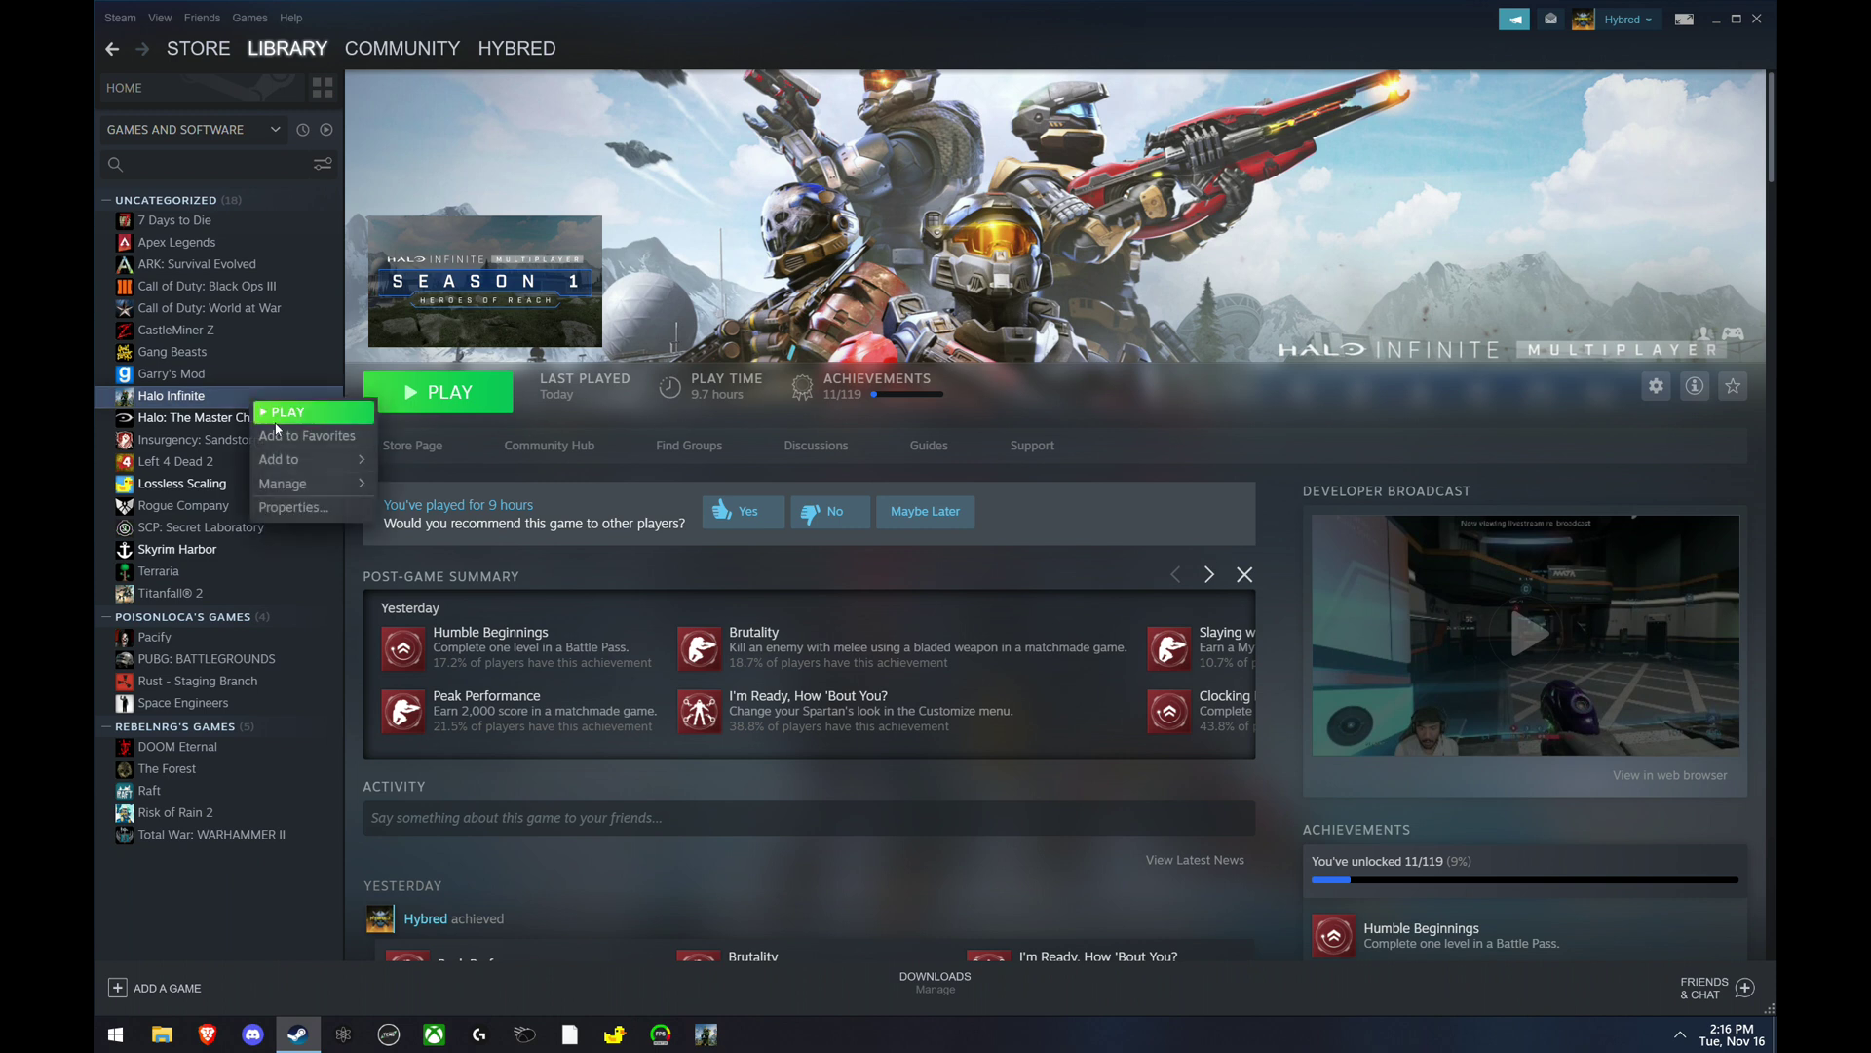
pyautogui.click(321, 511)
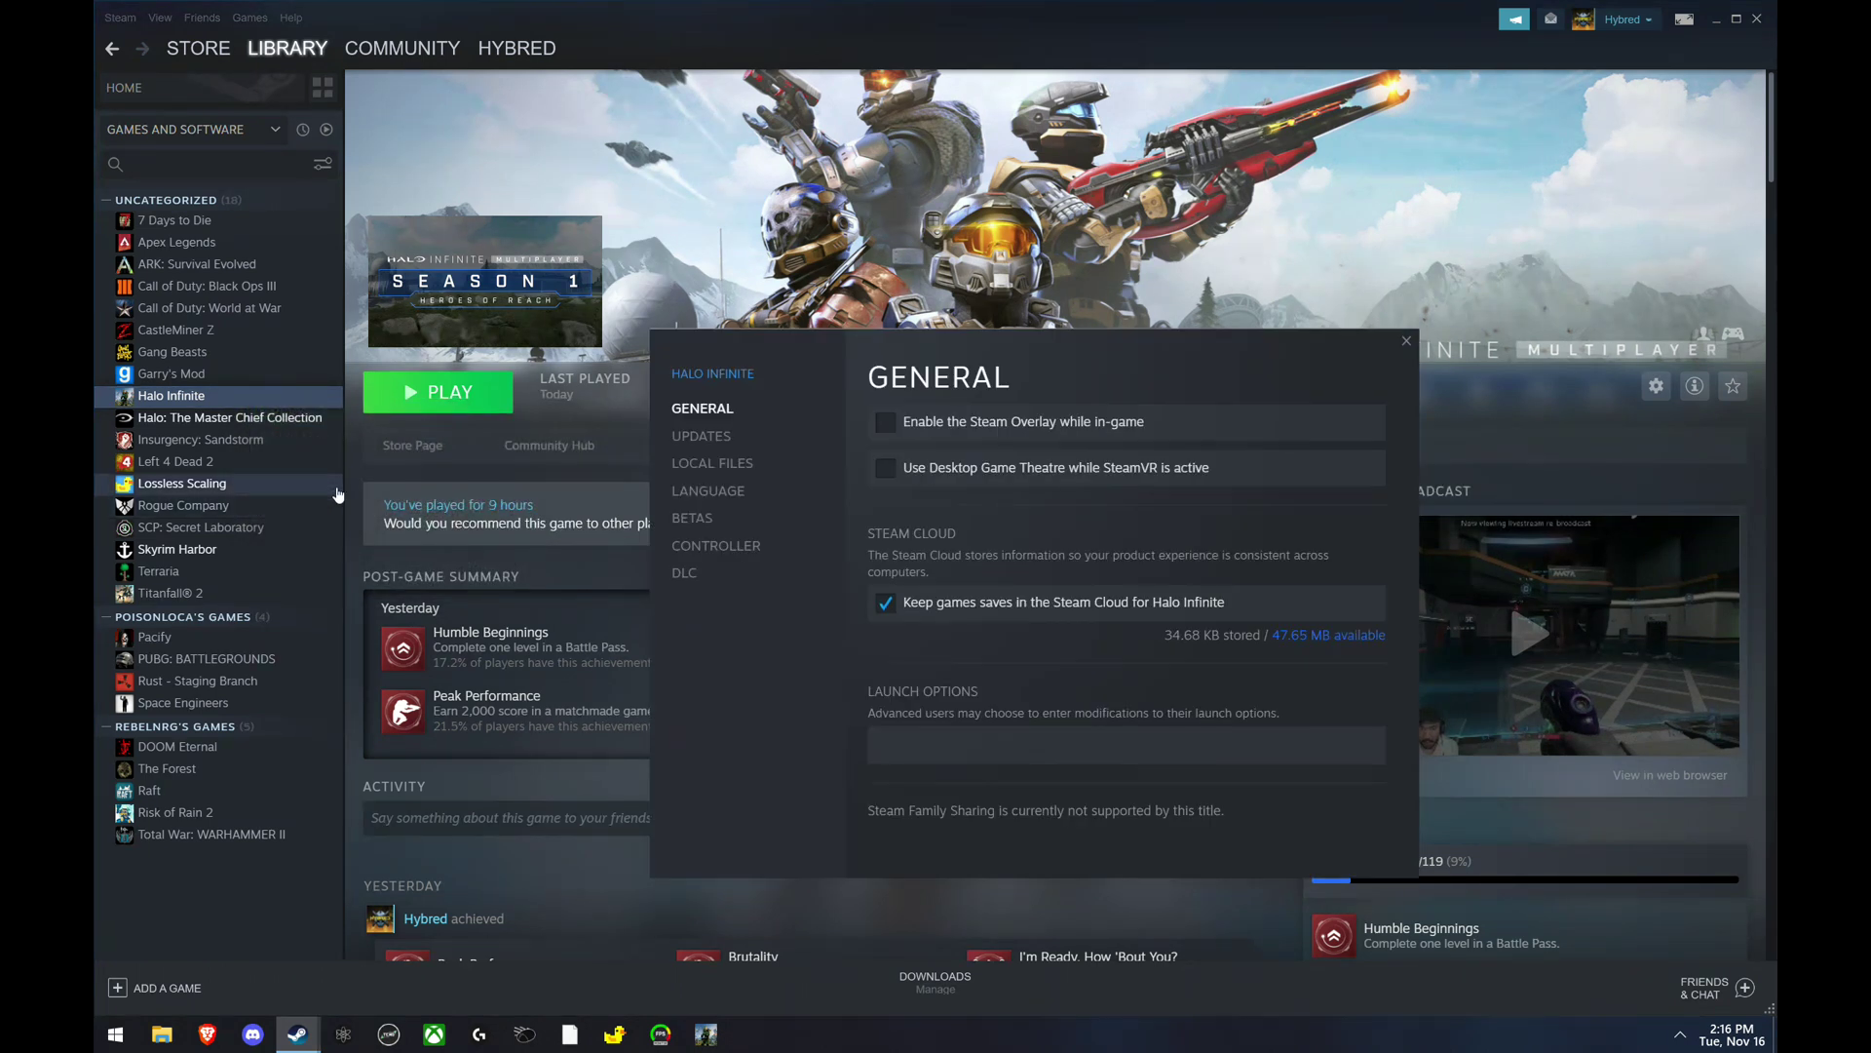
pyautogui.click(707, 465)
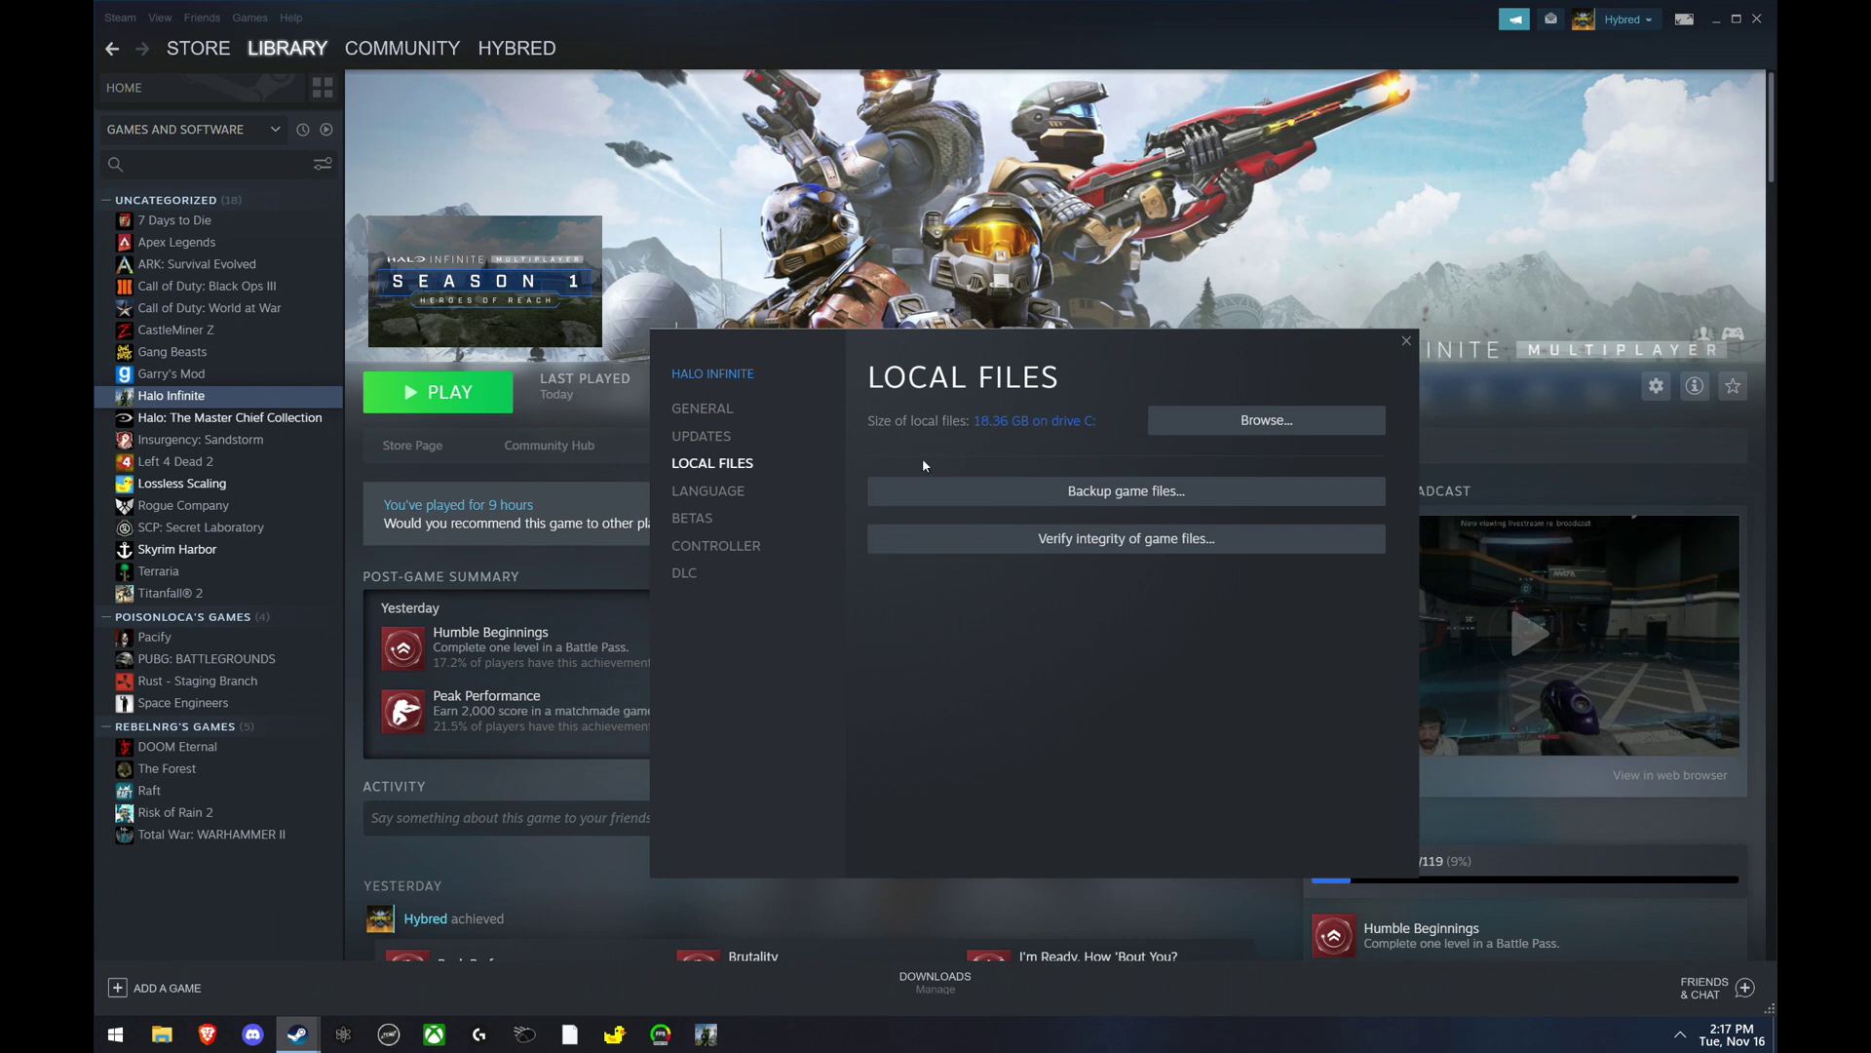
pyautogui.click(717, 573)
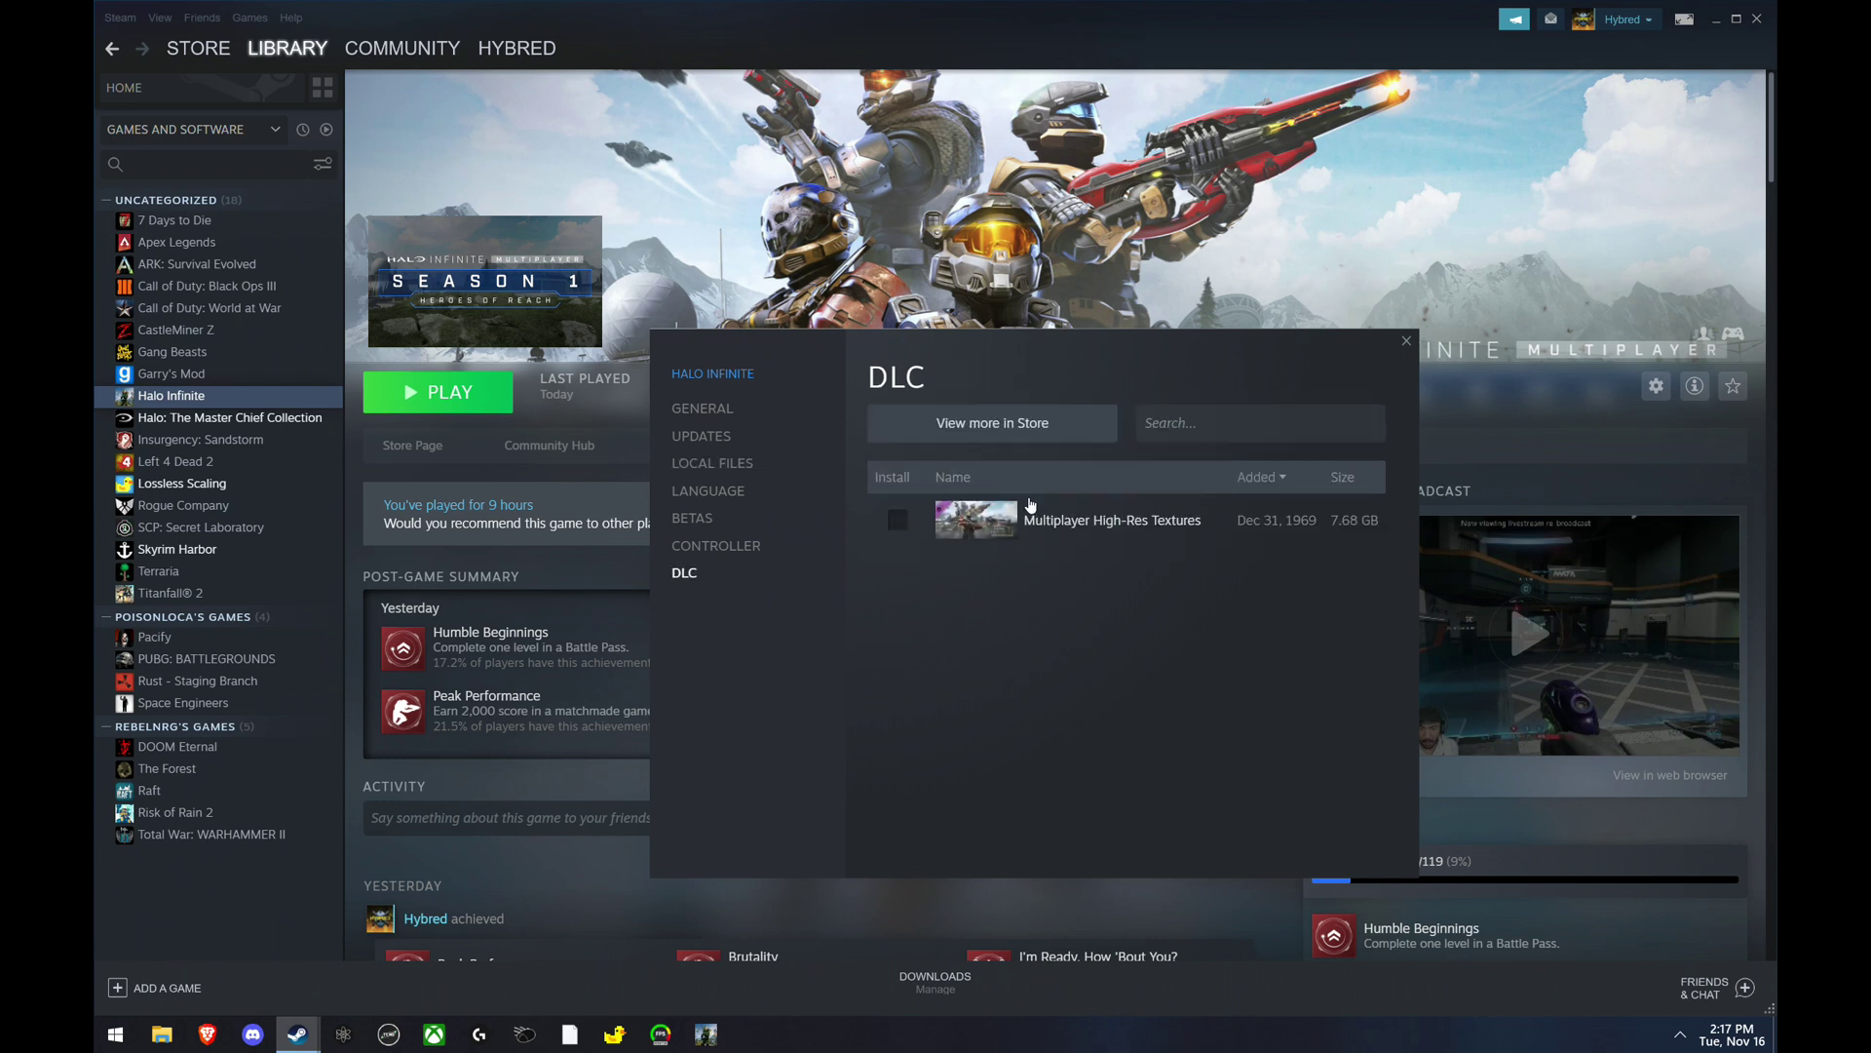
pyautogui.click(1406, 342)
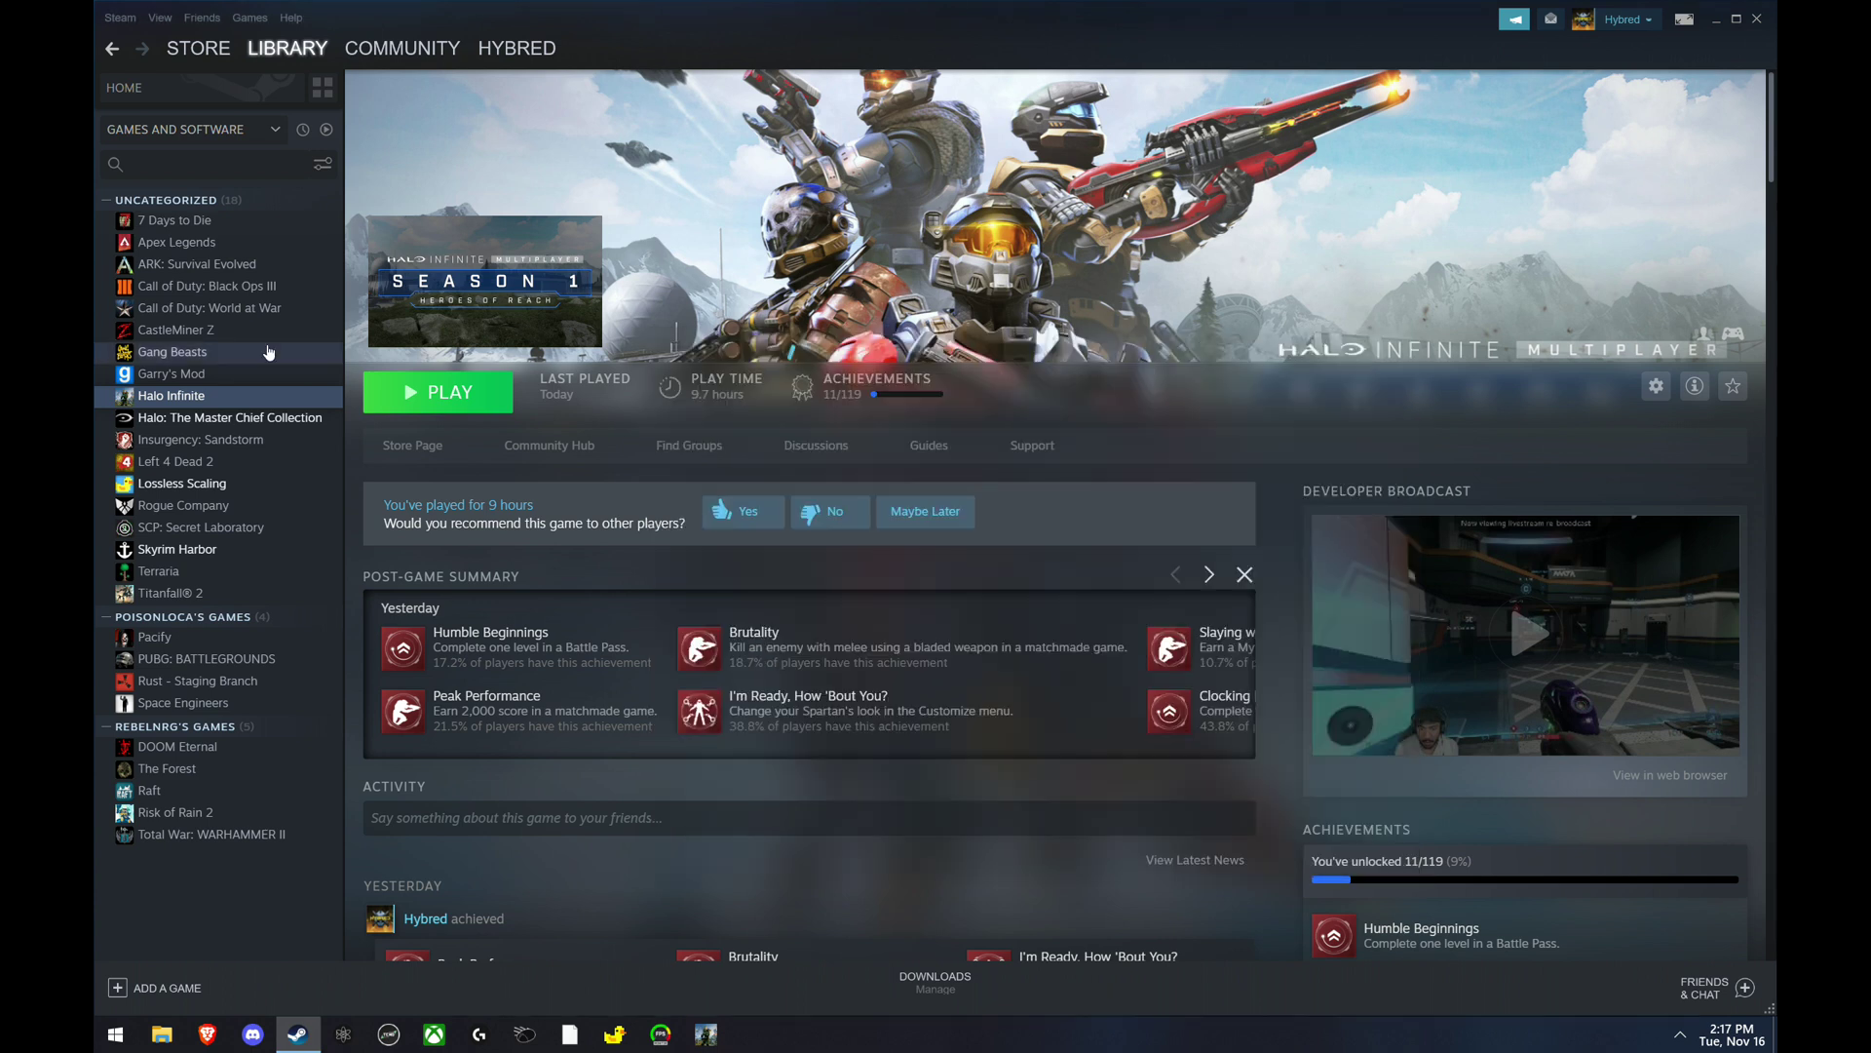
# Browse Halo Infinite's local files, look inside the videos folder, and close the file window.
pyautogui.rightClick(236, 400)
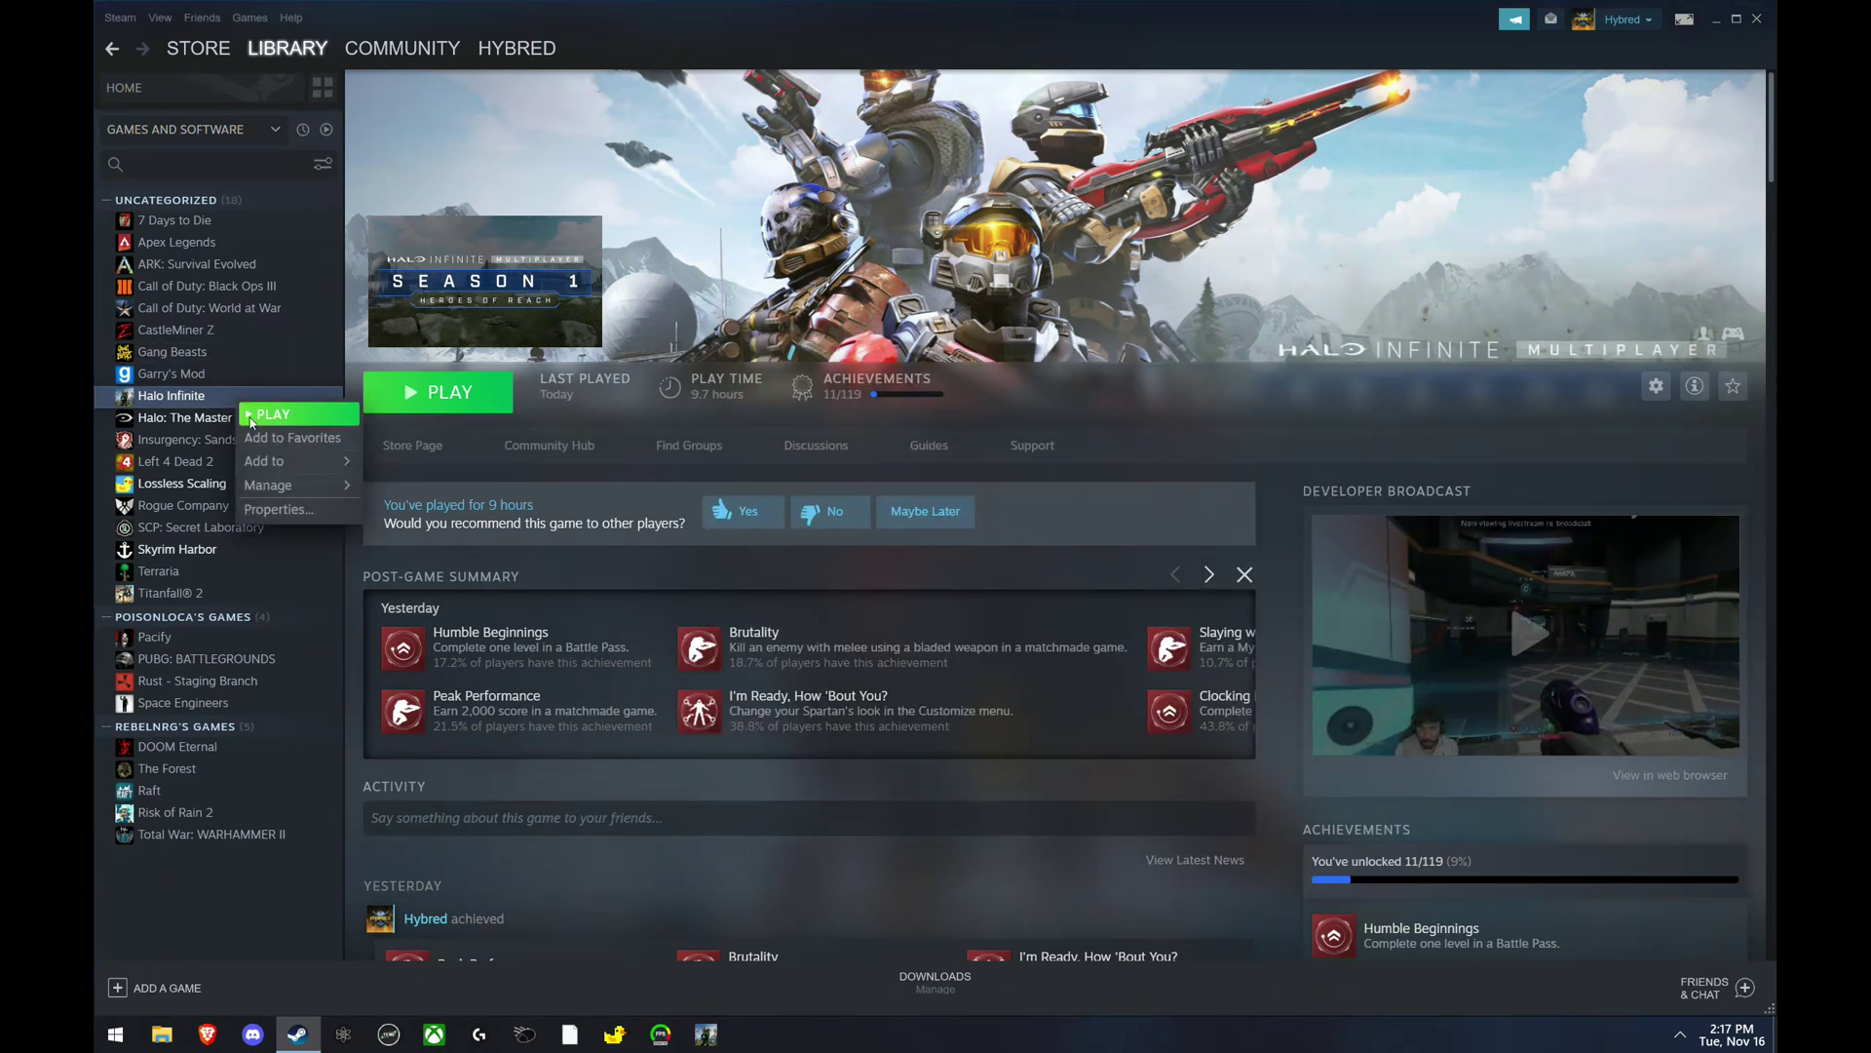
pyautogui.moveTo(271, 487)
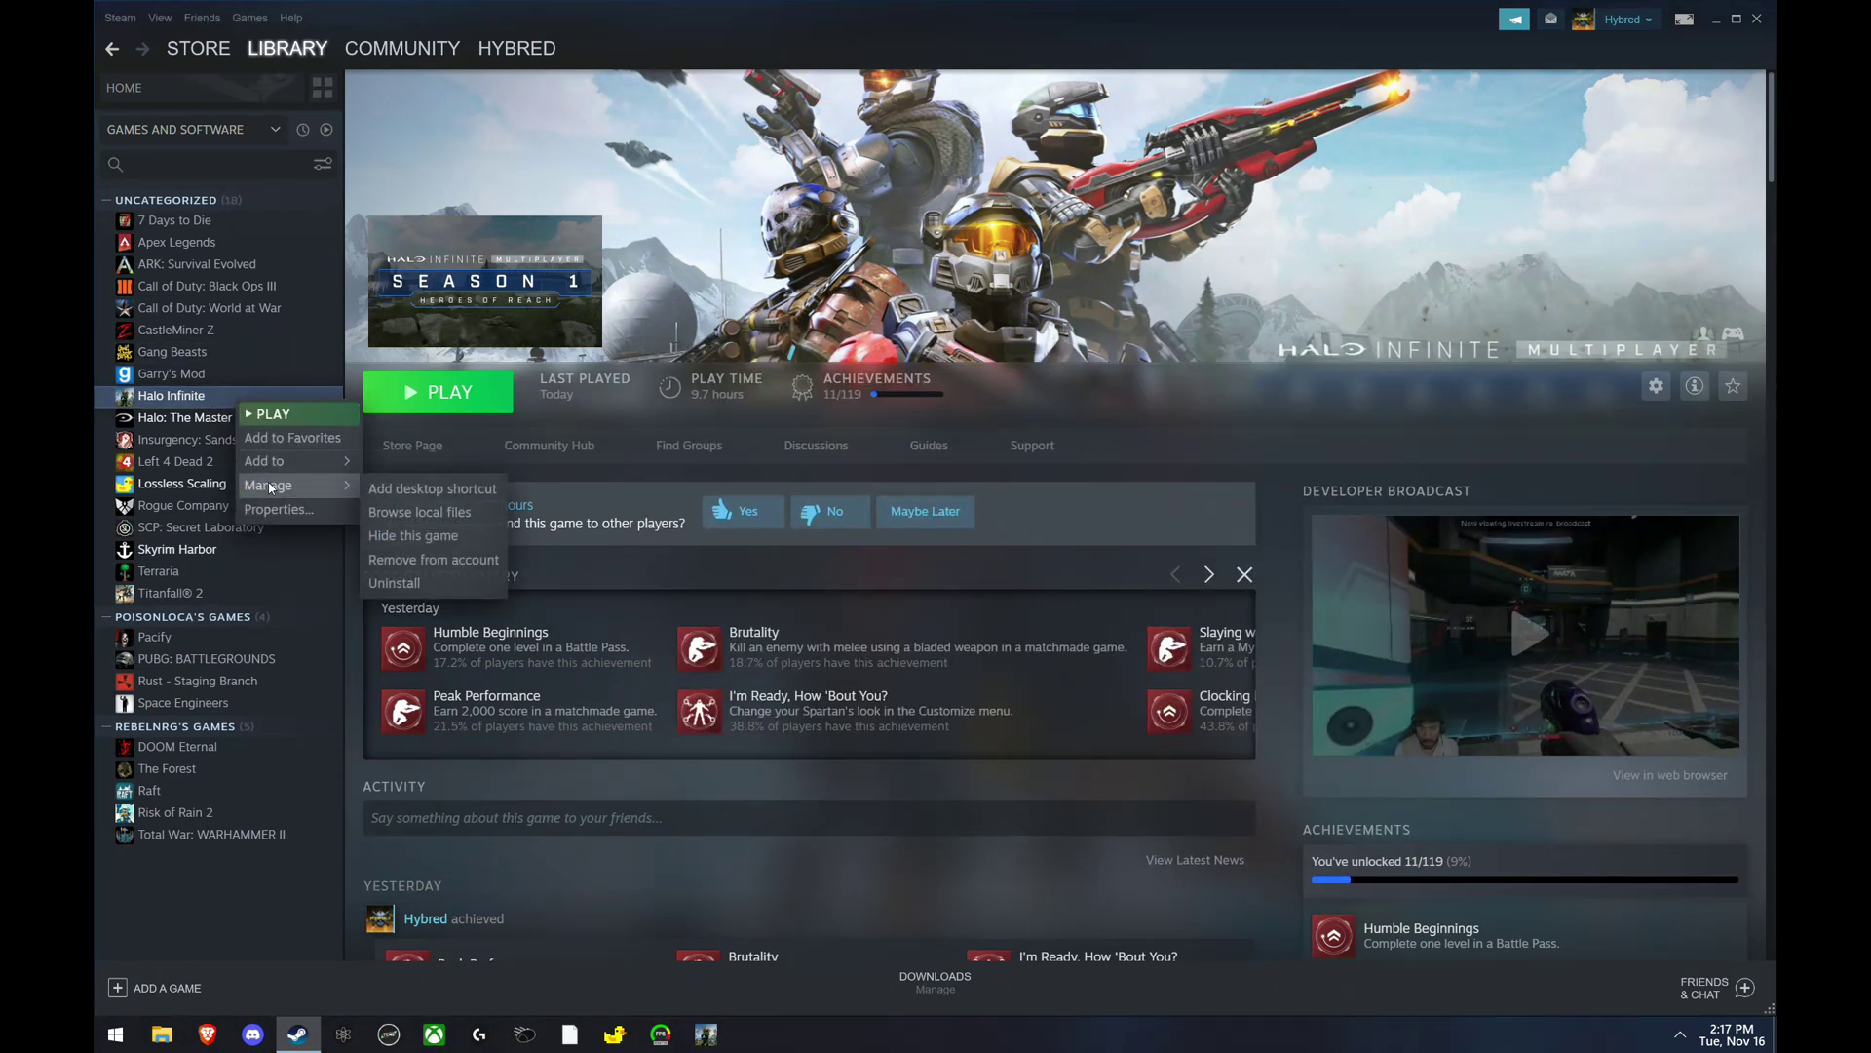
pyautogui.click(412, 514)
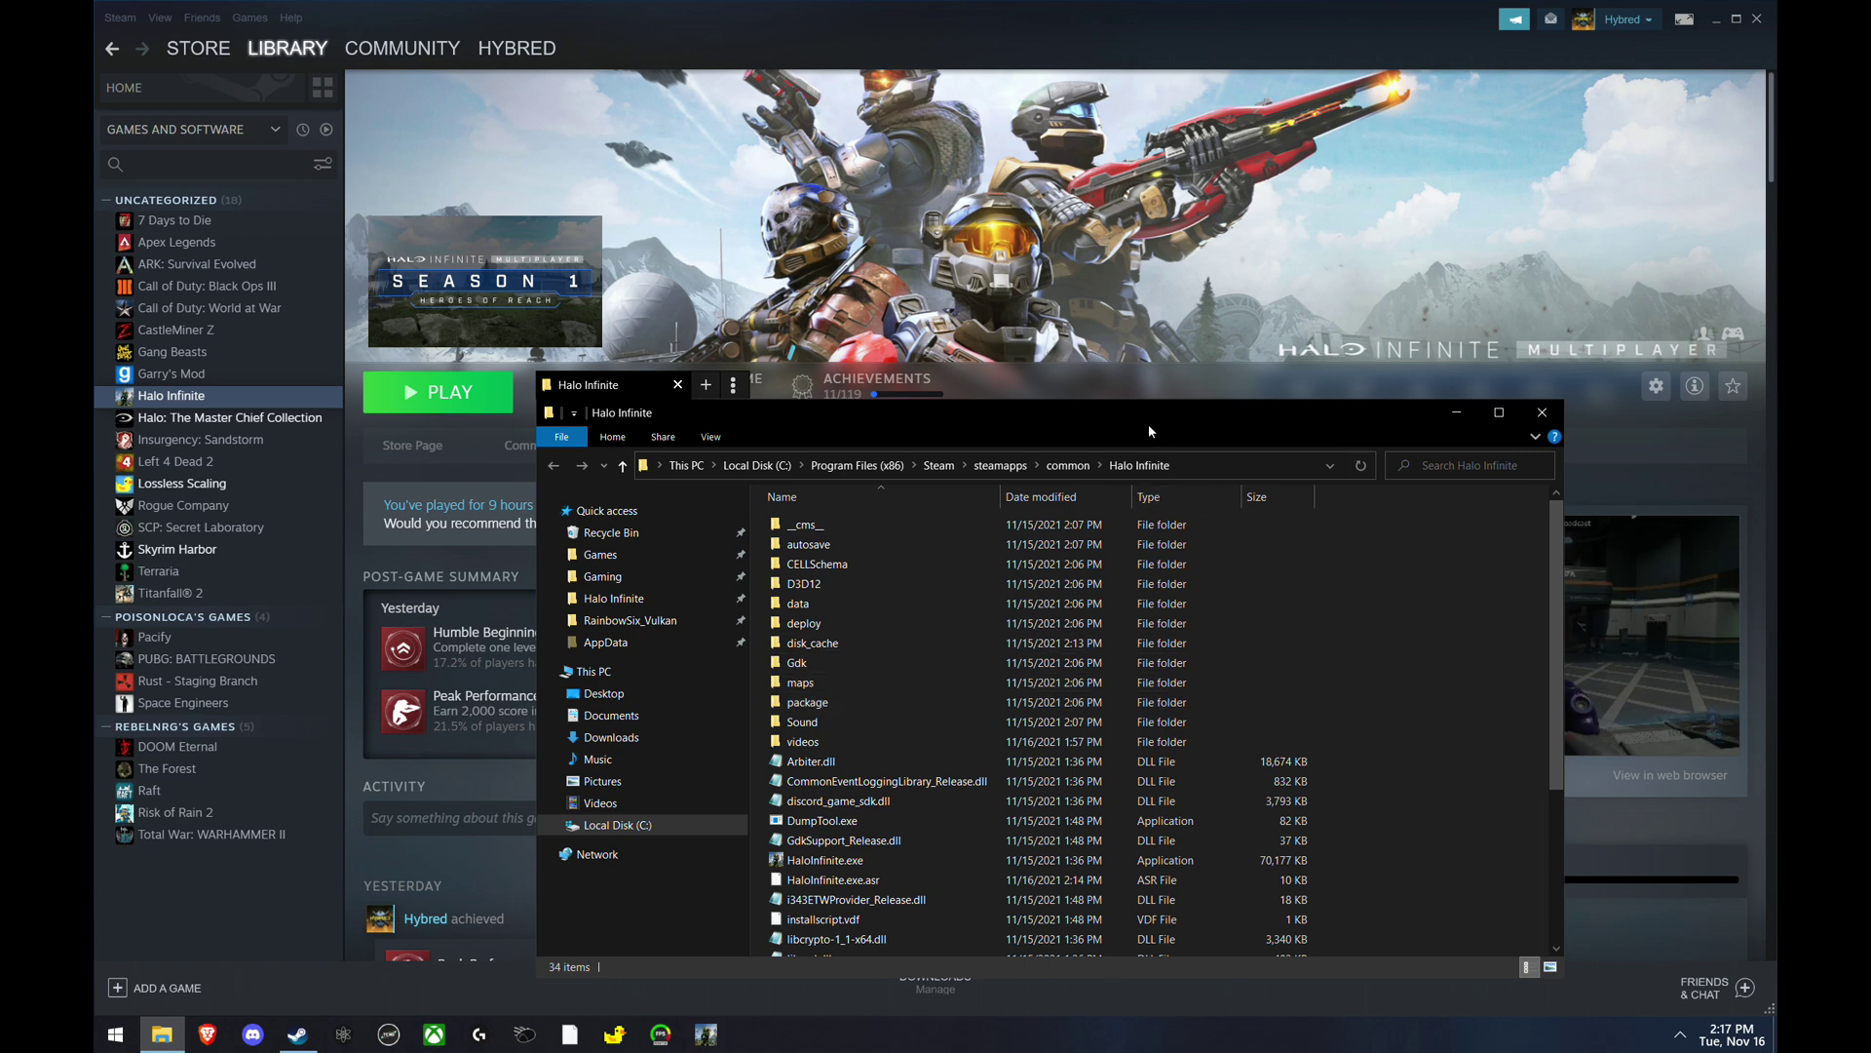
pyautogui.moveTo(1149, 430); pyautogui.dragTo(1089, 335)
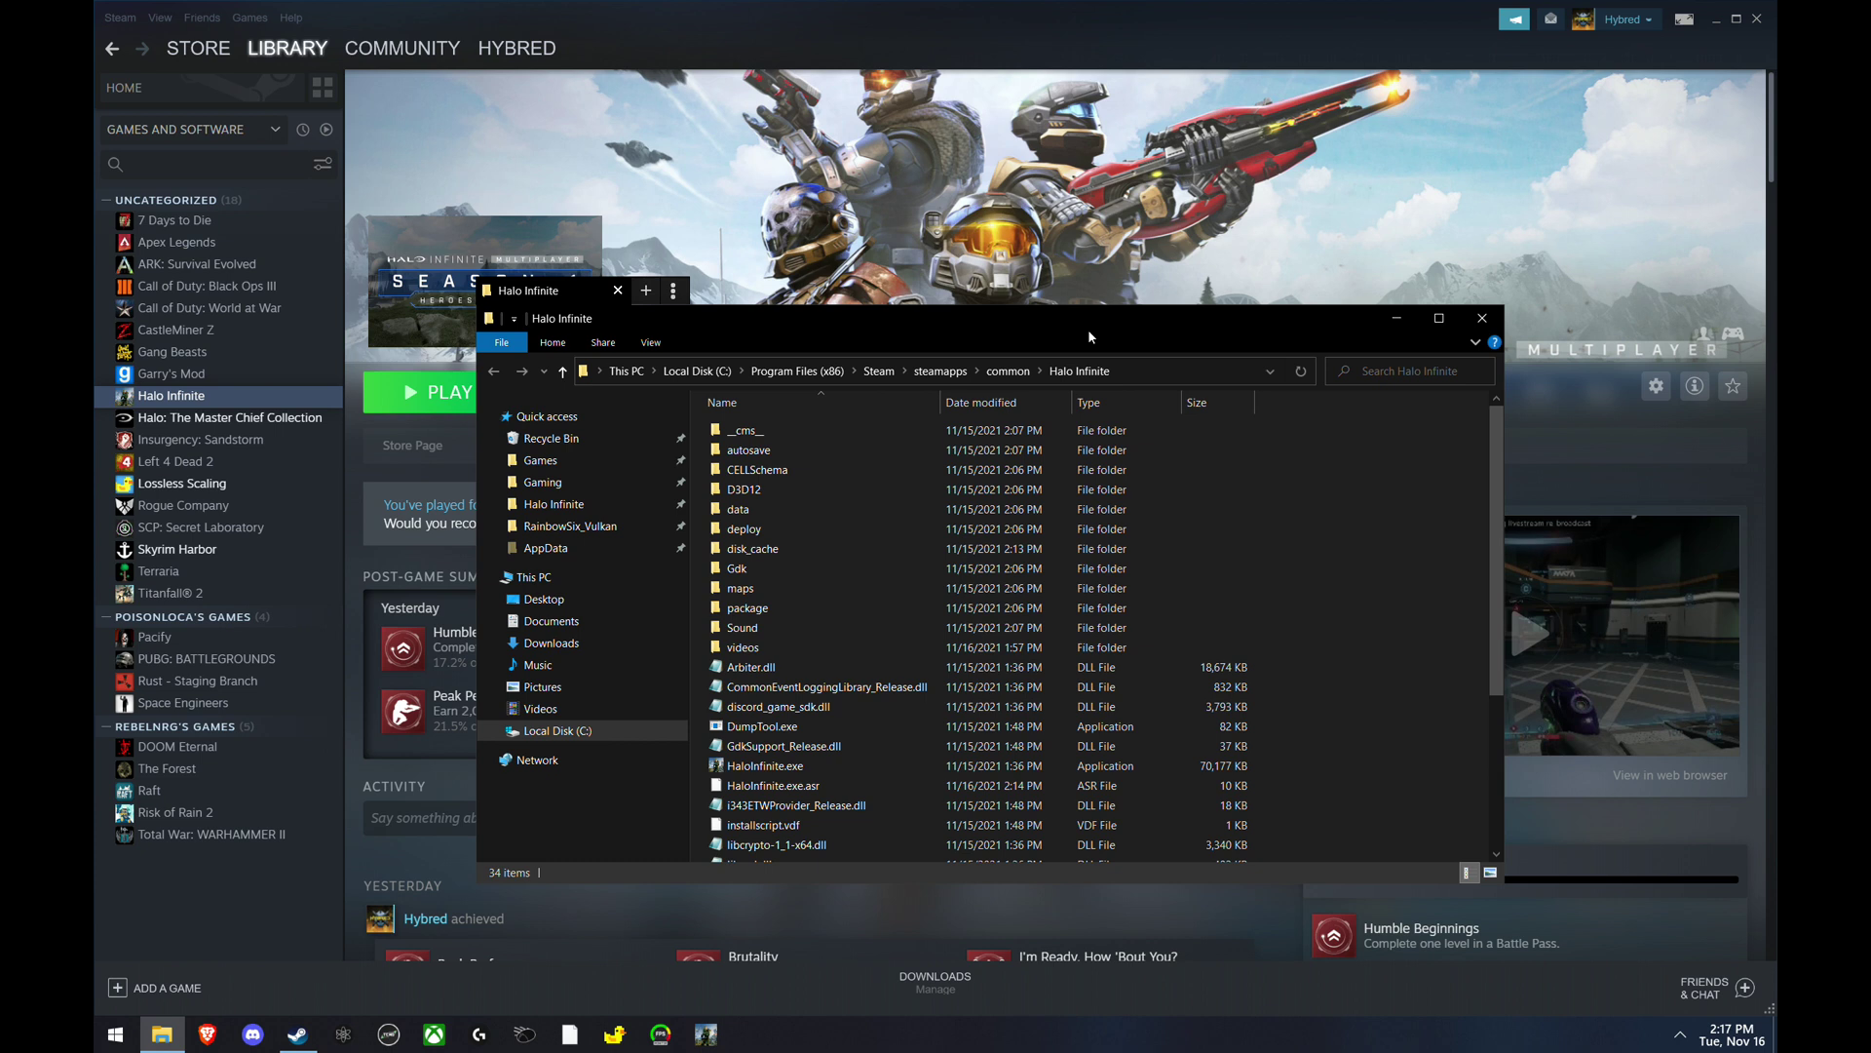
pyautogui.doubleClick(755, 648)
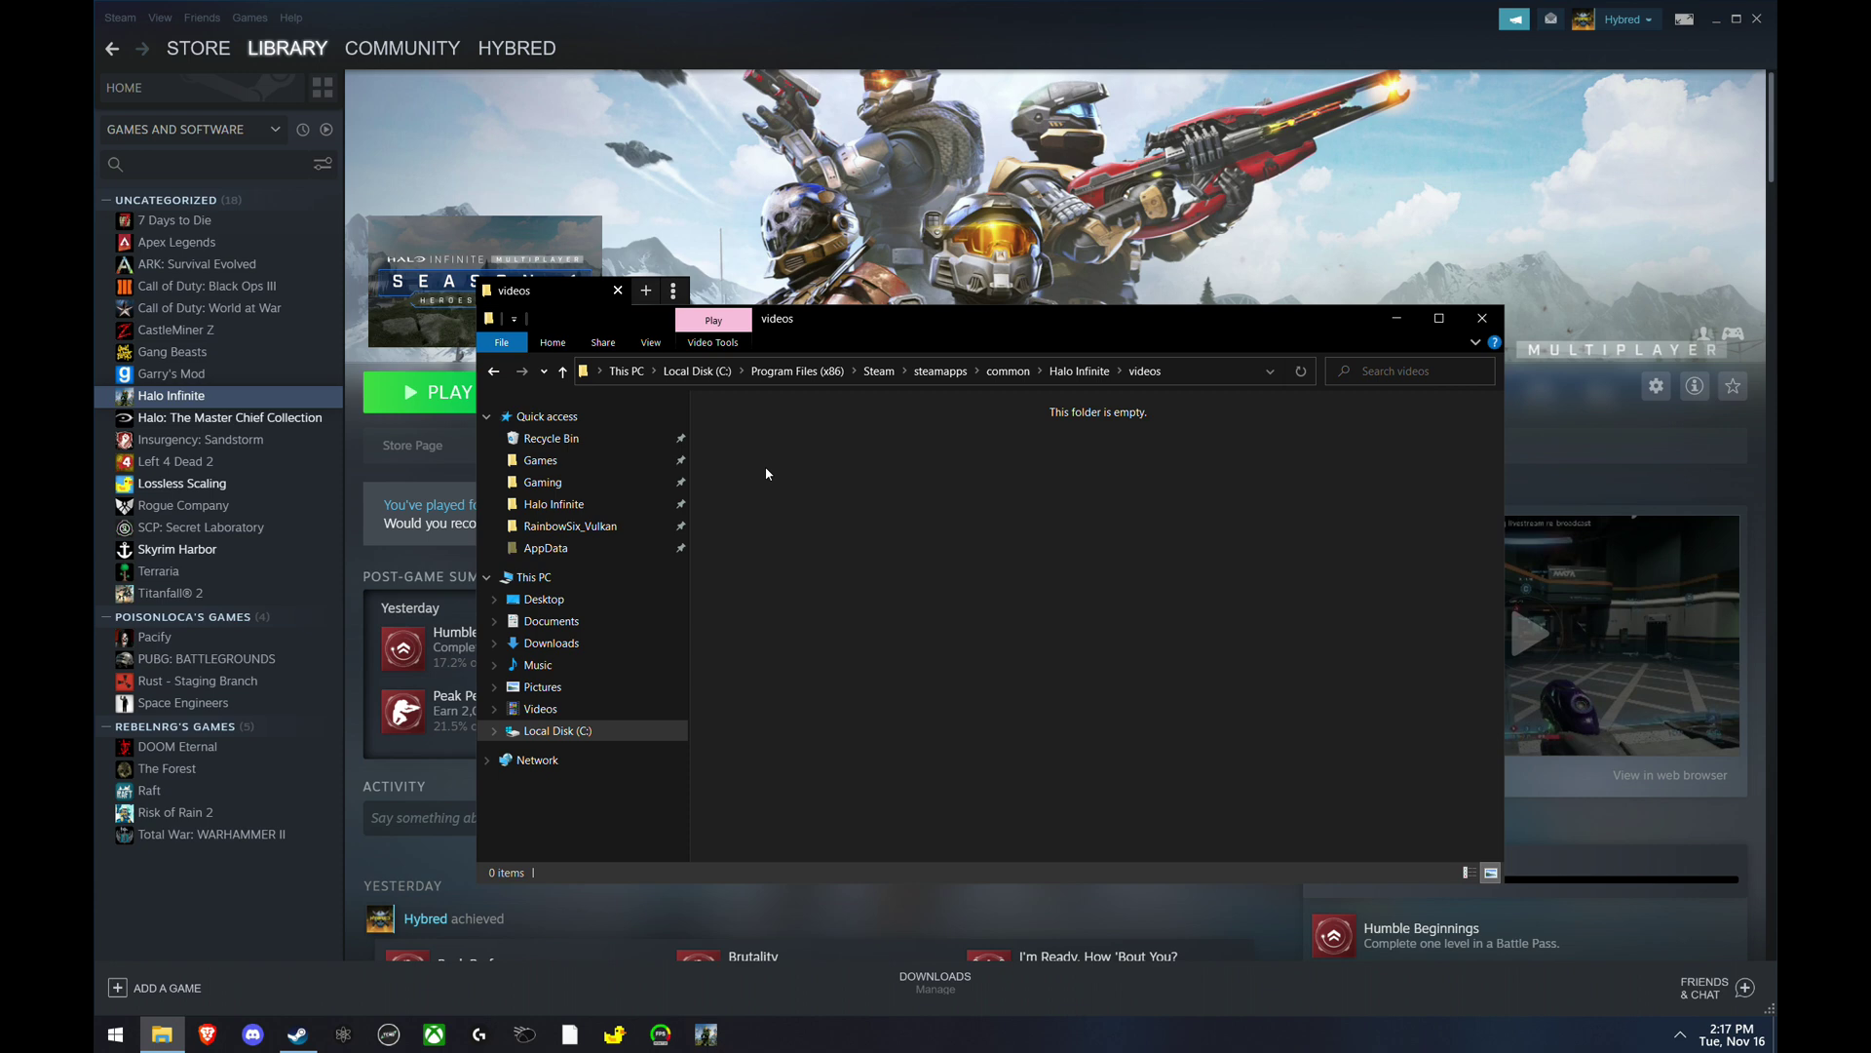
pyautogui.click(1481, 318)
# Open the Windows graphics settings and browse the Halo Infinite folder for a desktop app to add, without adding one.
pyautogui.press('super')
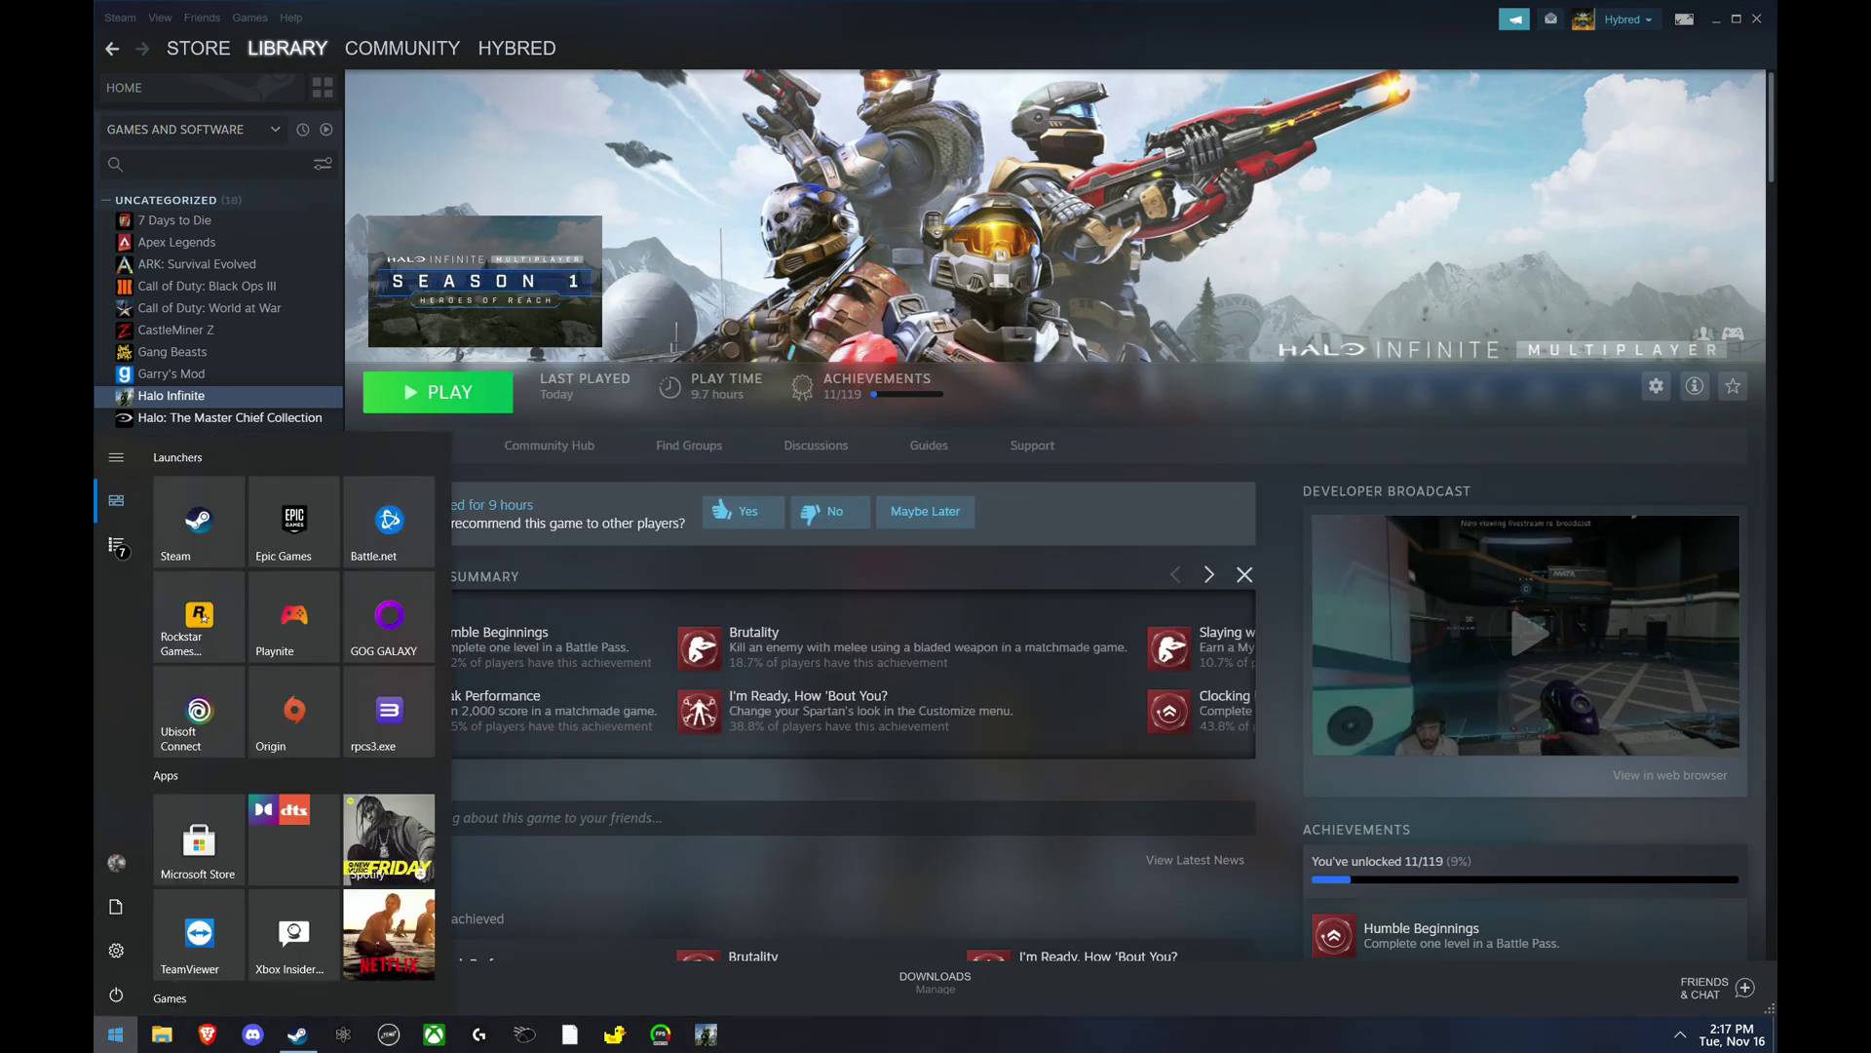
pyautogui.write('grap')
pyautogui.press('Return')
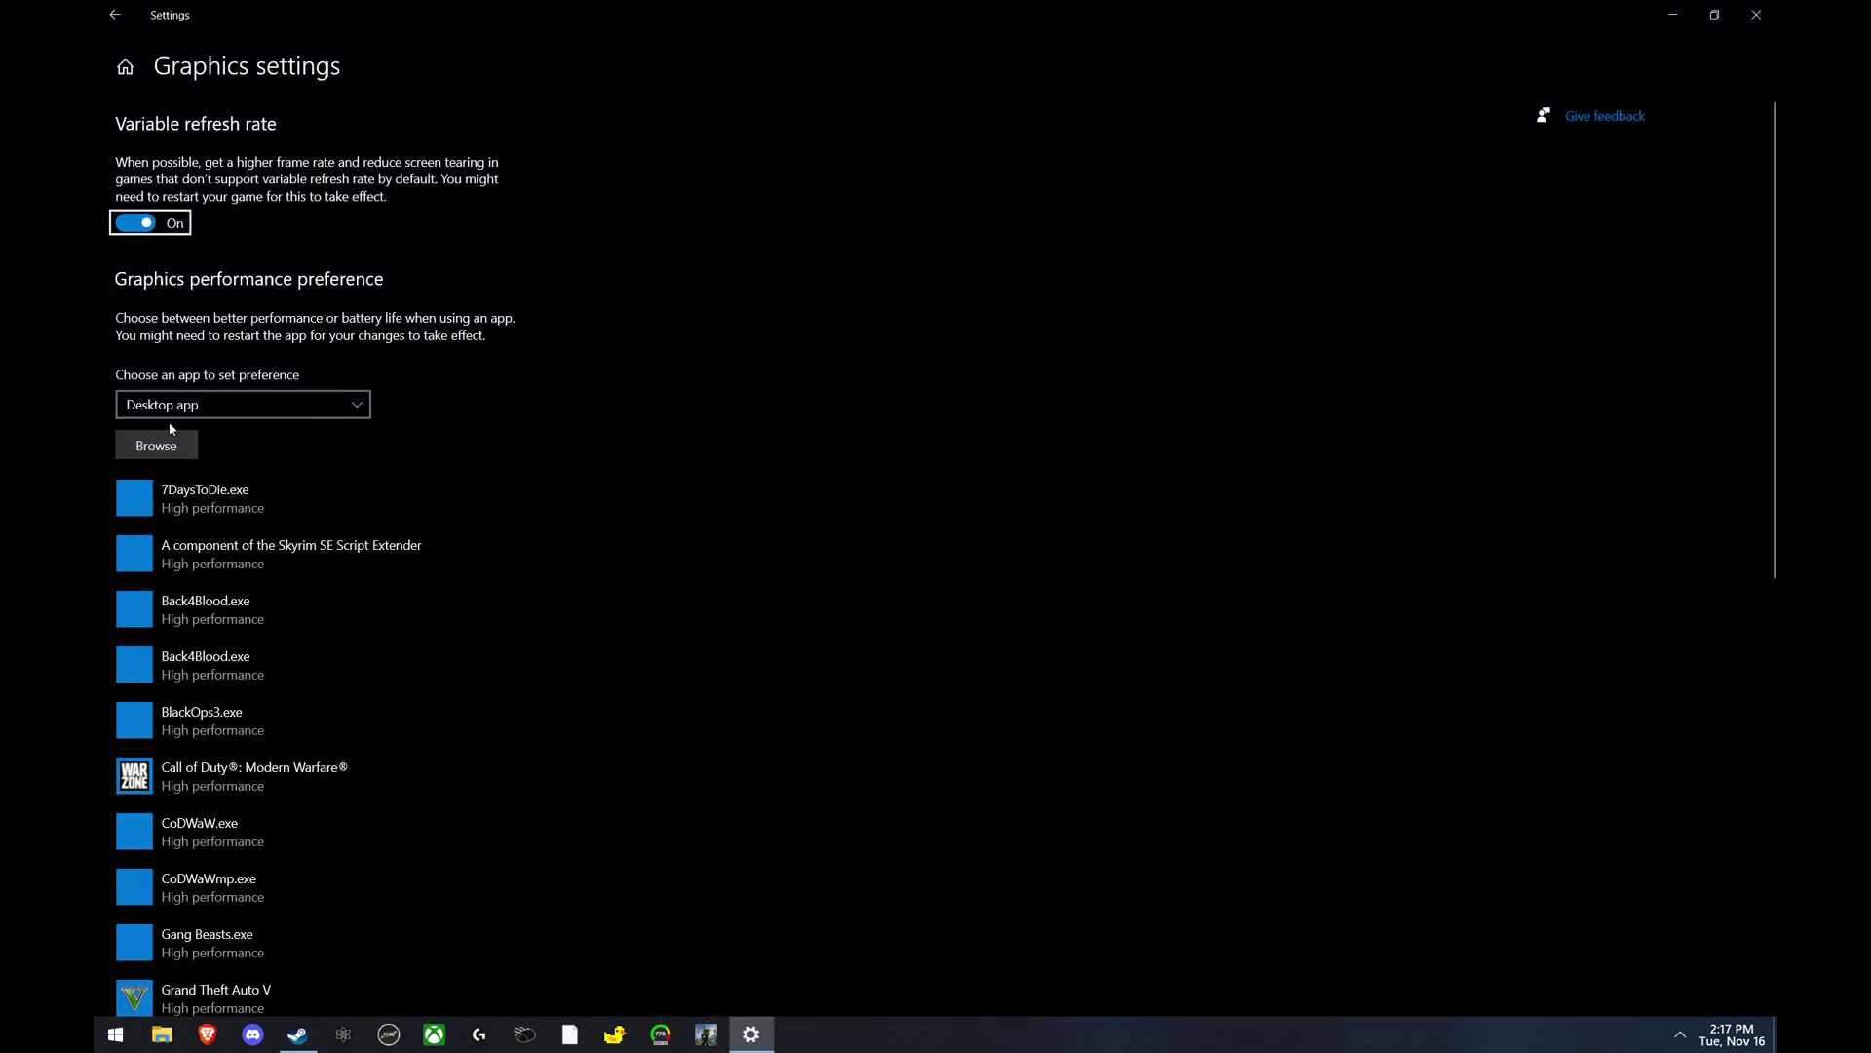
pyautogui.click(171, 445)
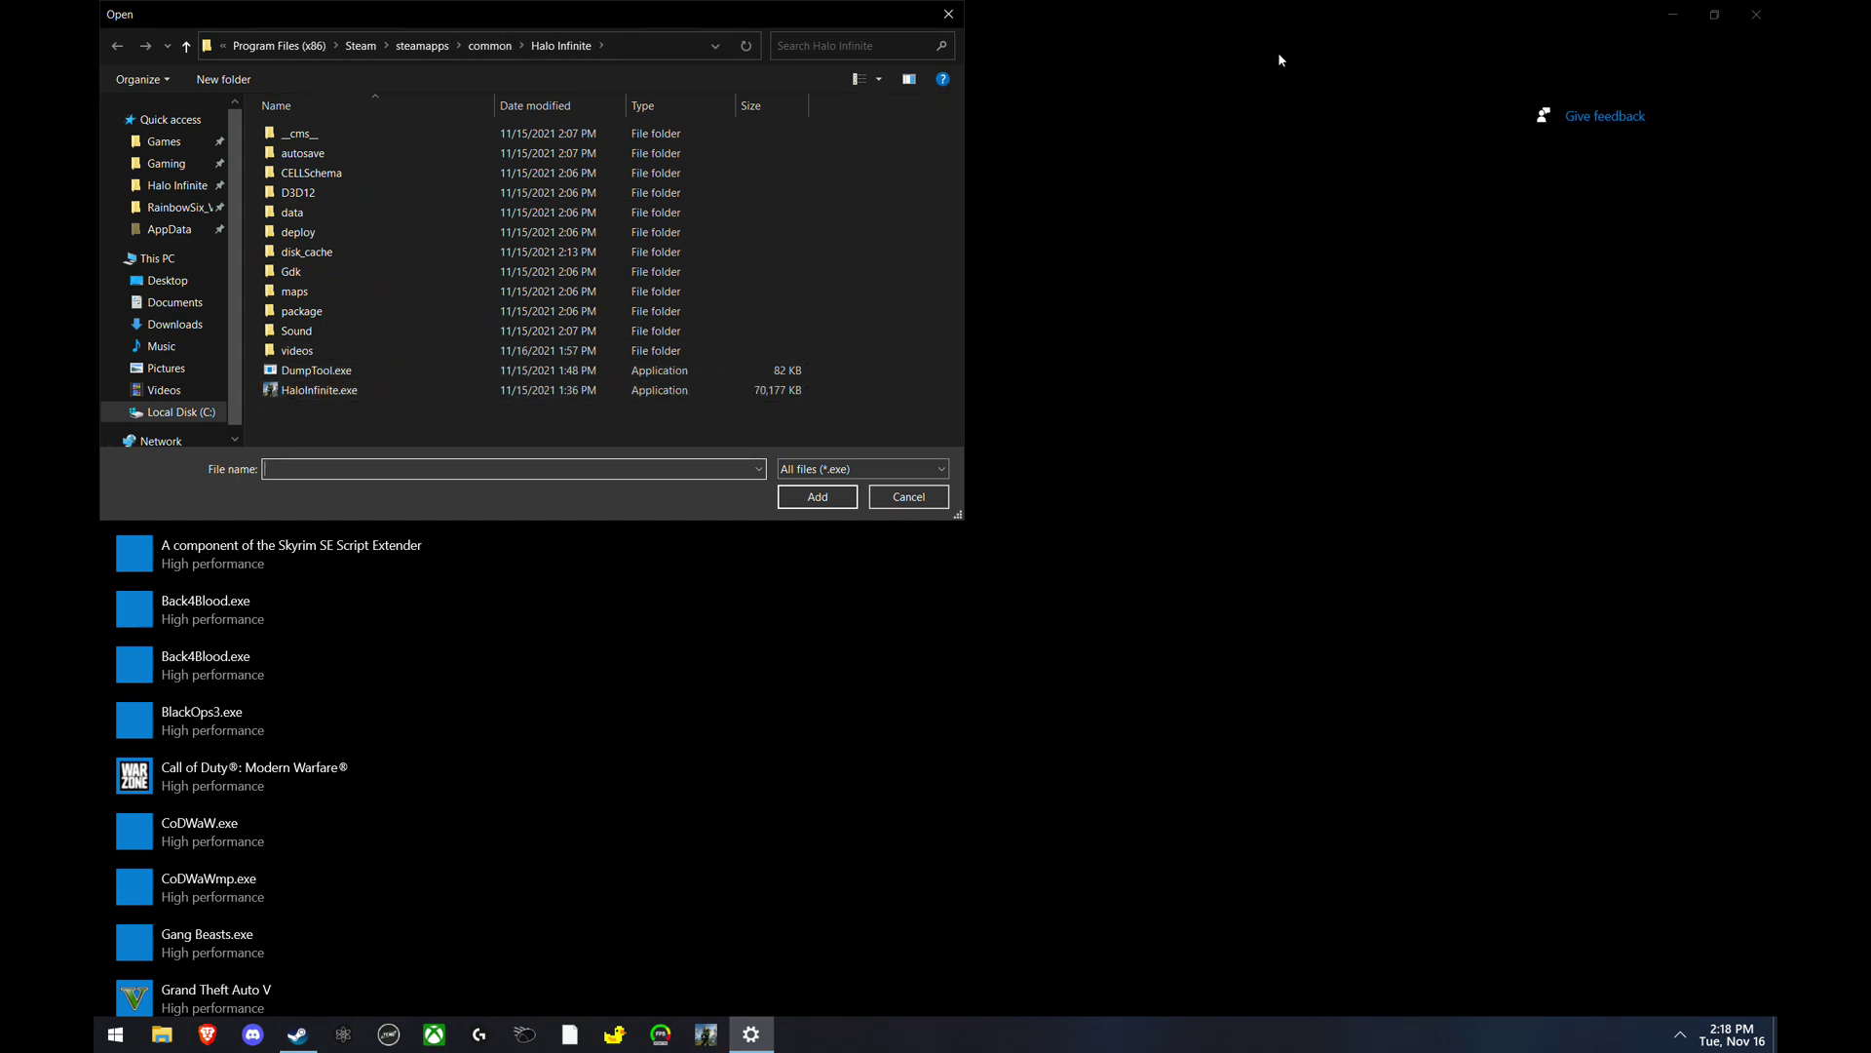
pyautogui.click(948, 13)
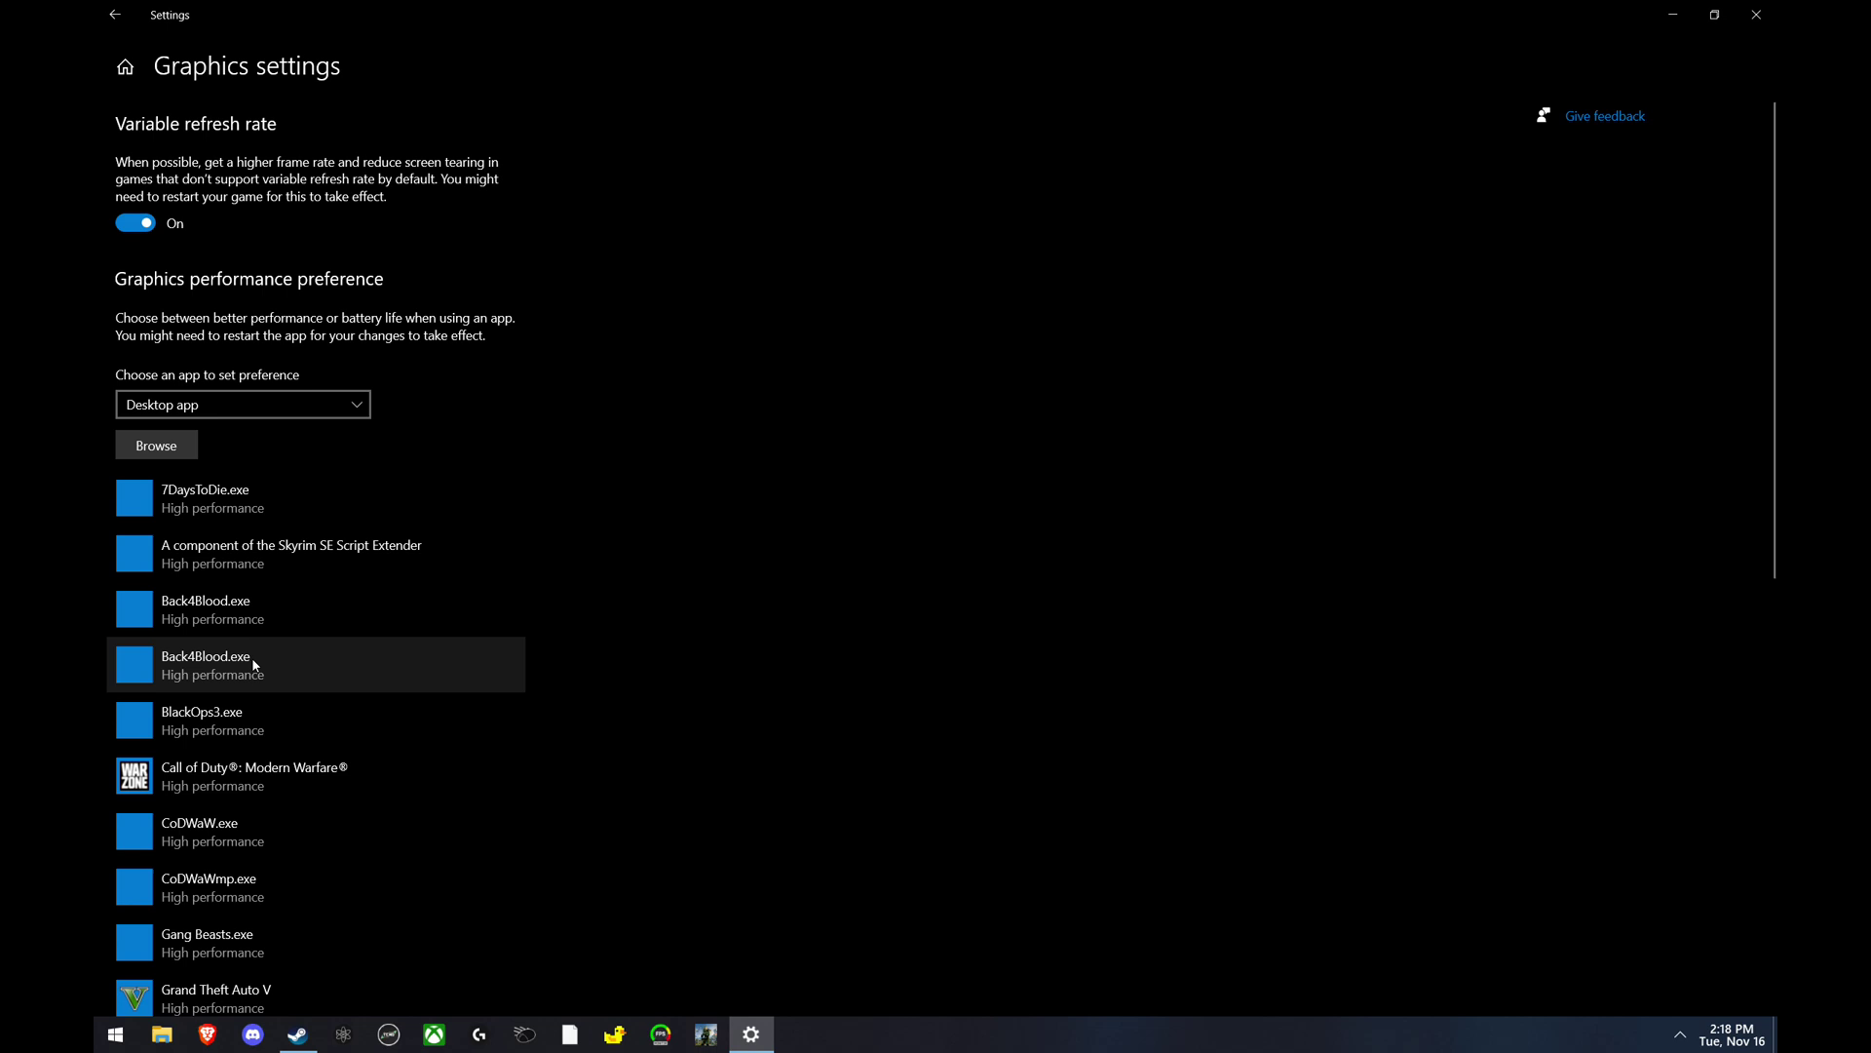
# Check Halo Infinite's graphics performance preference in the app list, cancel without changes, and close the Windows settings.
pyautogui.scroll(-4, 244, 770)
pyautogui.scroll(-4, 249, 802)
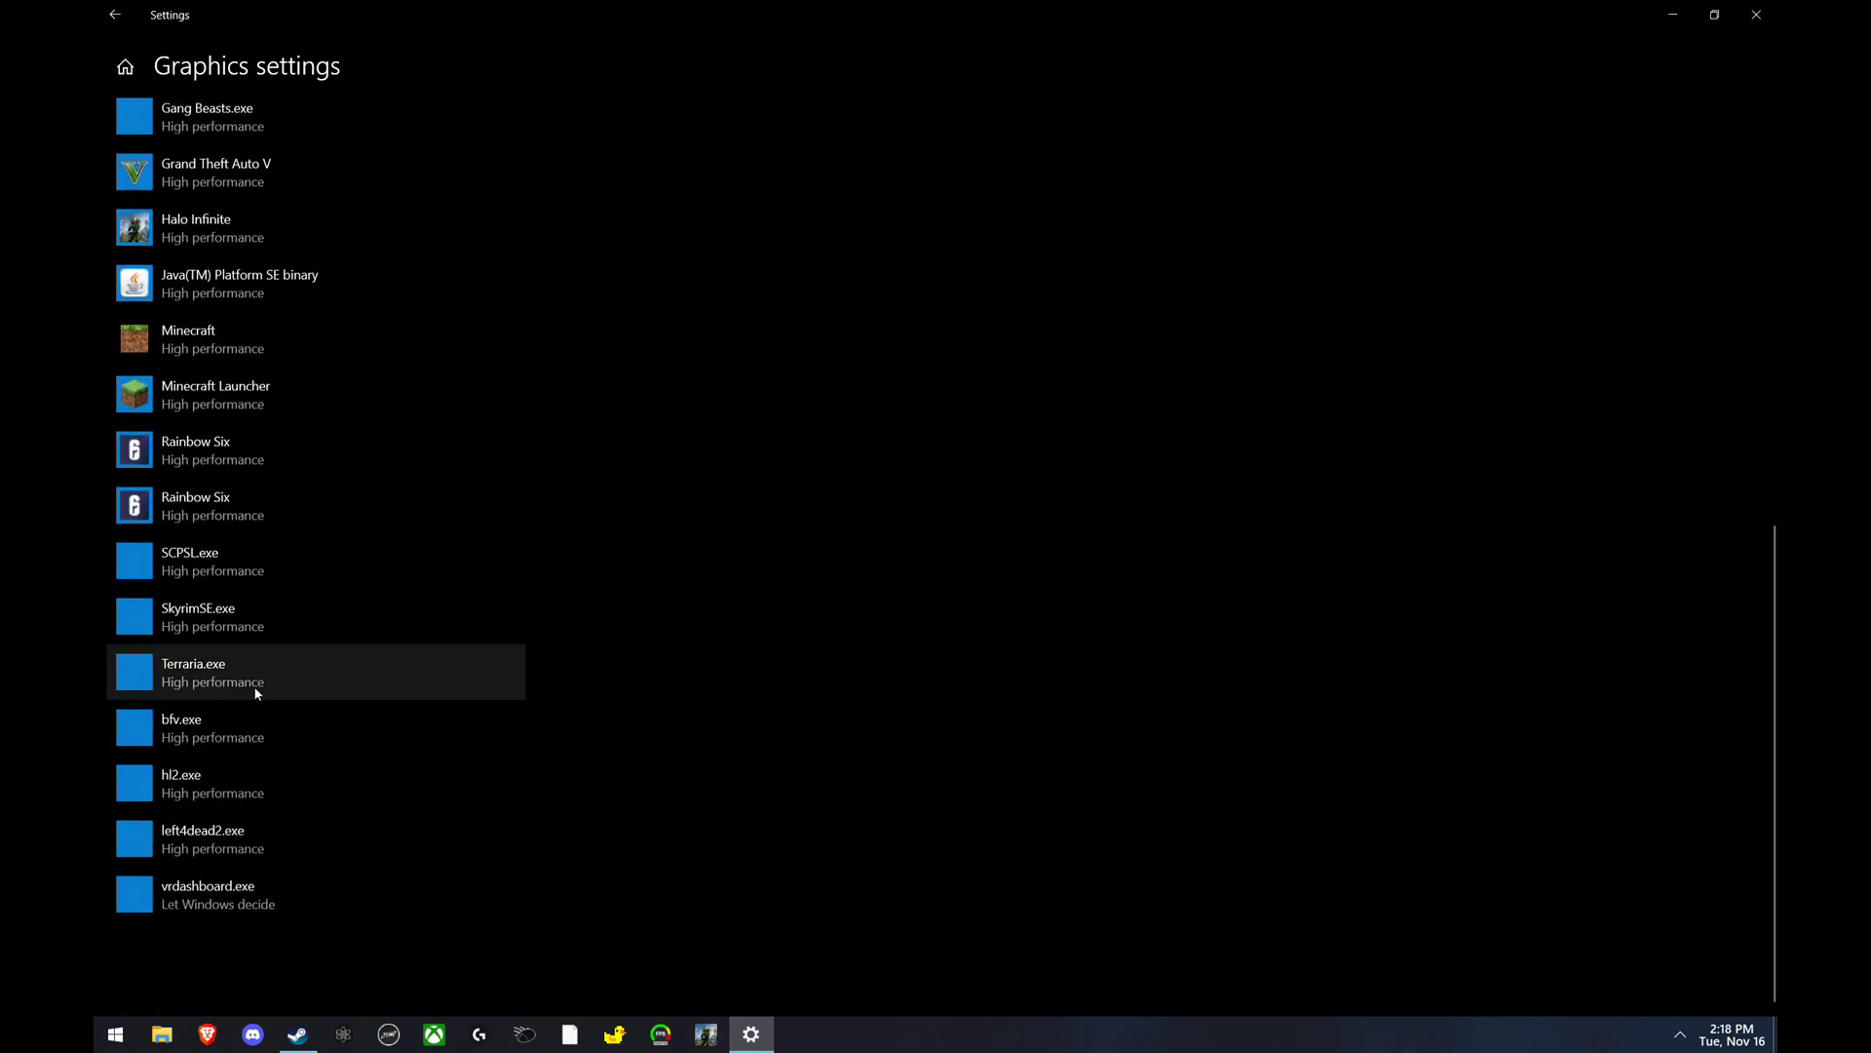
pyautogui.click(242, 231)
pyautogui.click(375, 324)
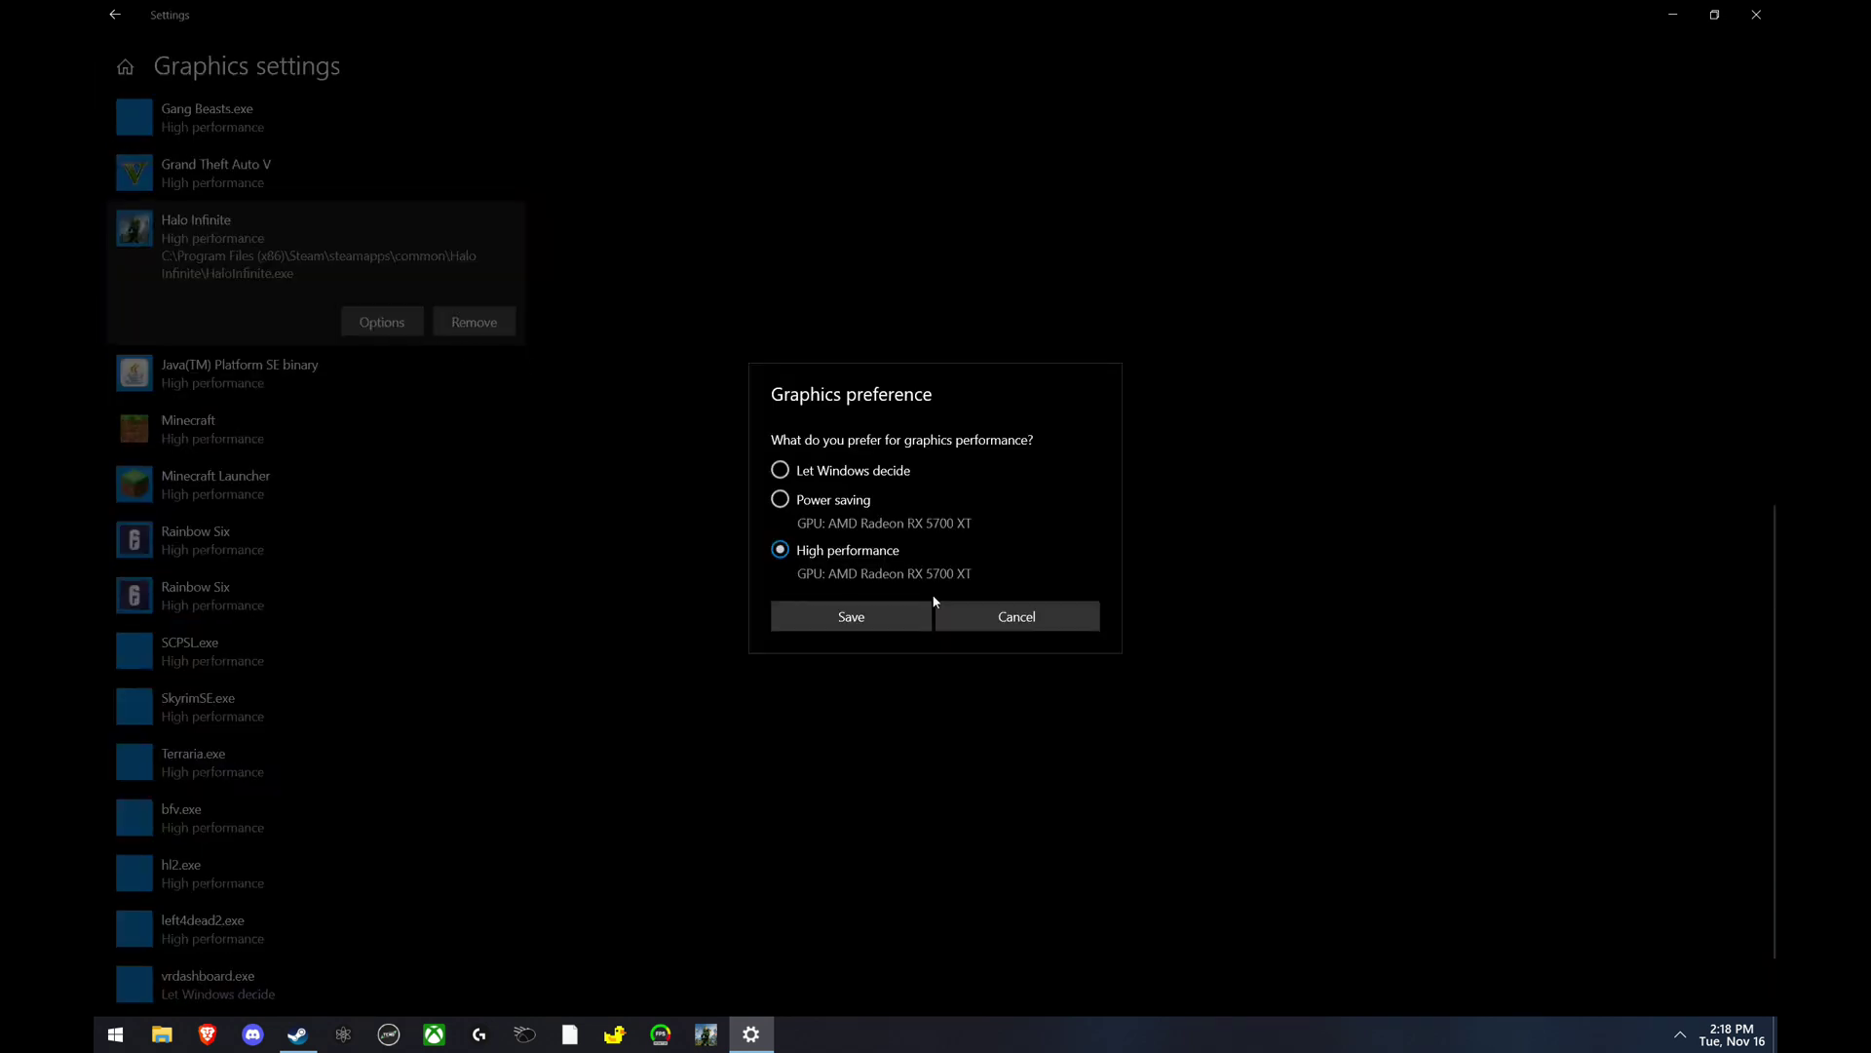
pyautogui.click(1026, 621)
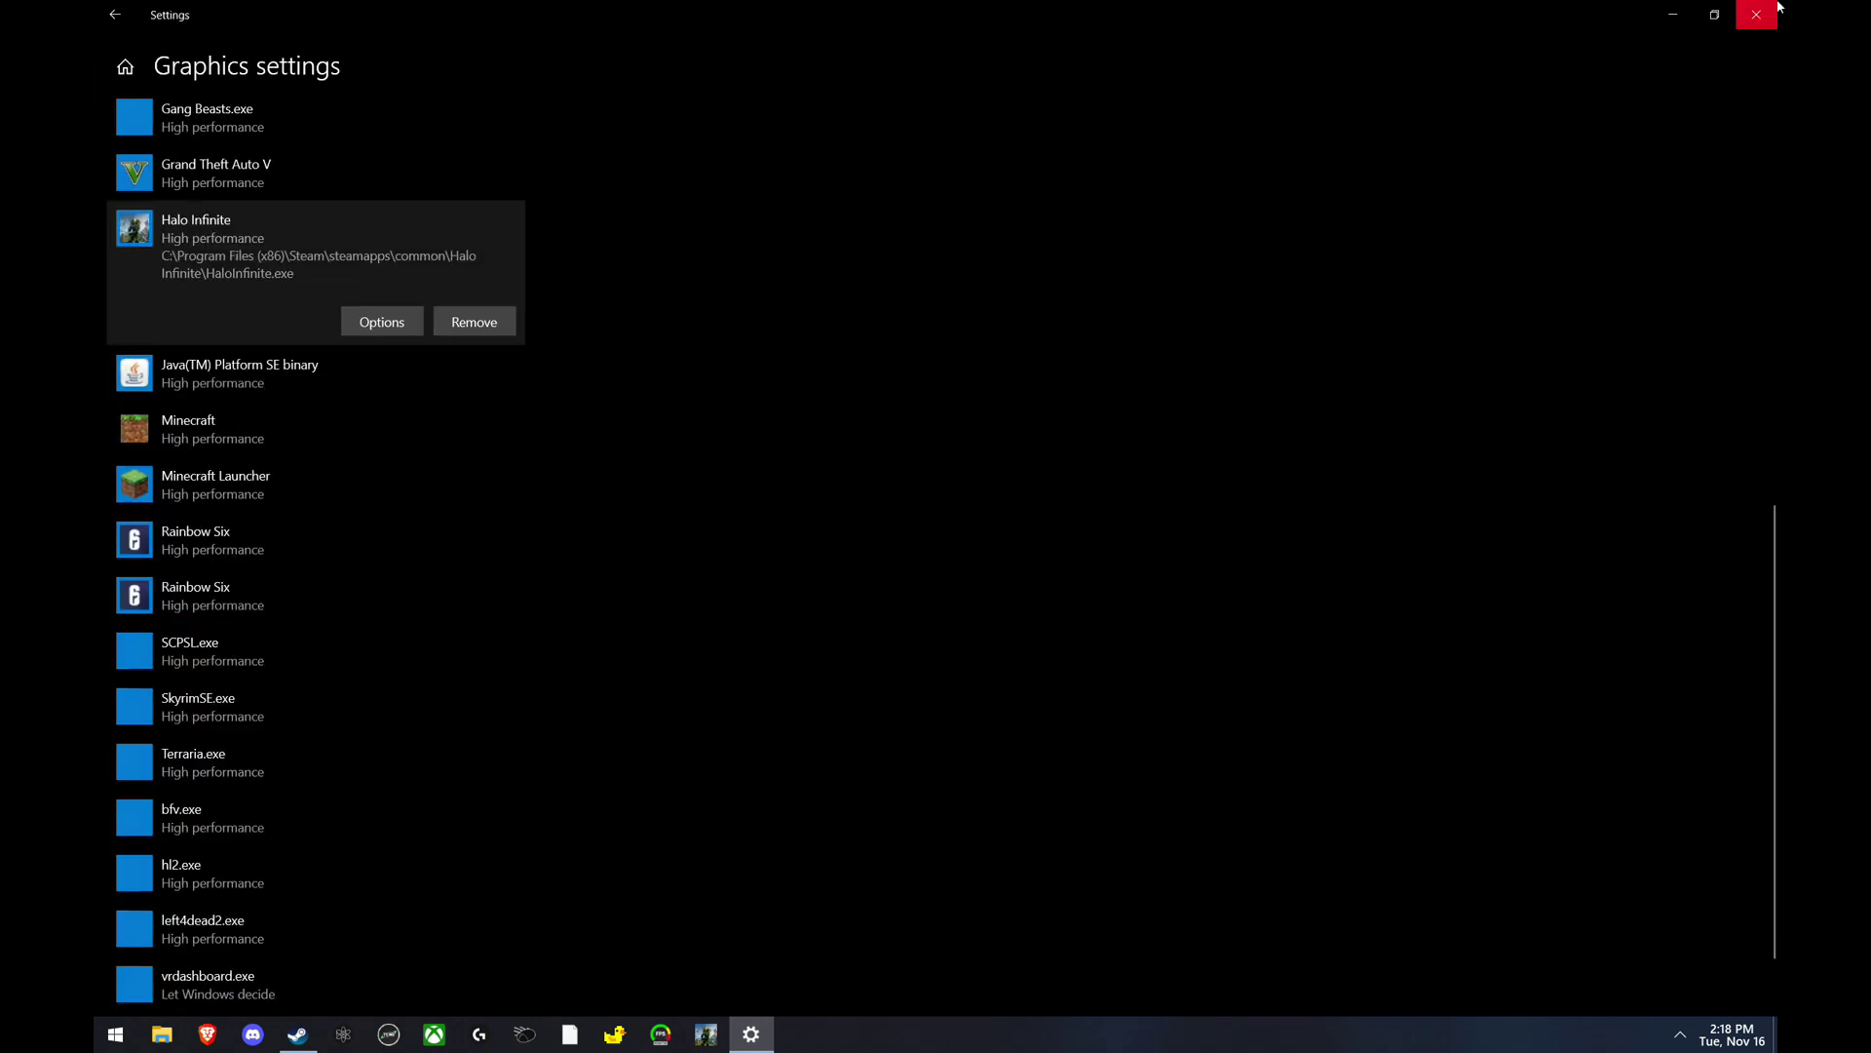
pyautogui.click(1774, 5)
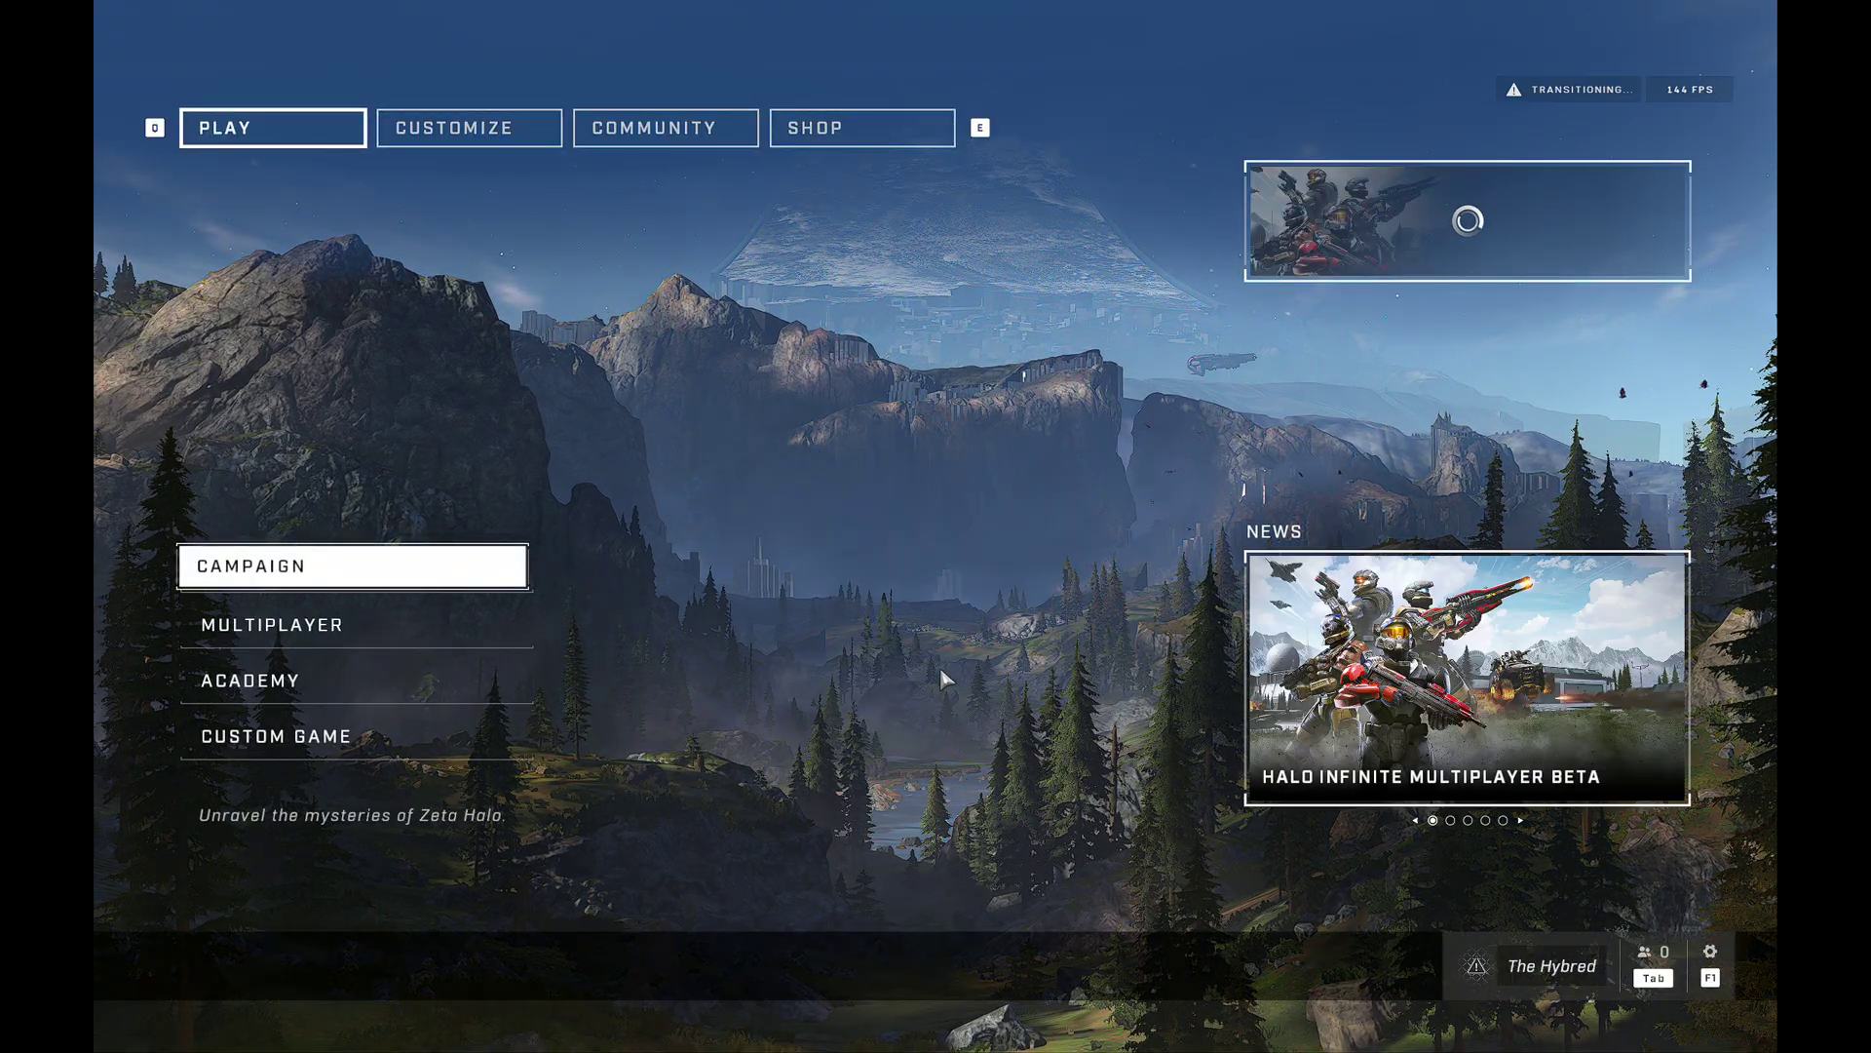
# Open Halo Infinite's video settings and review the display, graphics quality and sensory options.
pyautogui.press('F1')
pyautogui.click(284, 287)
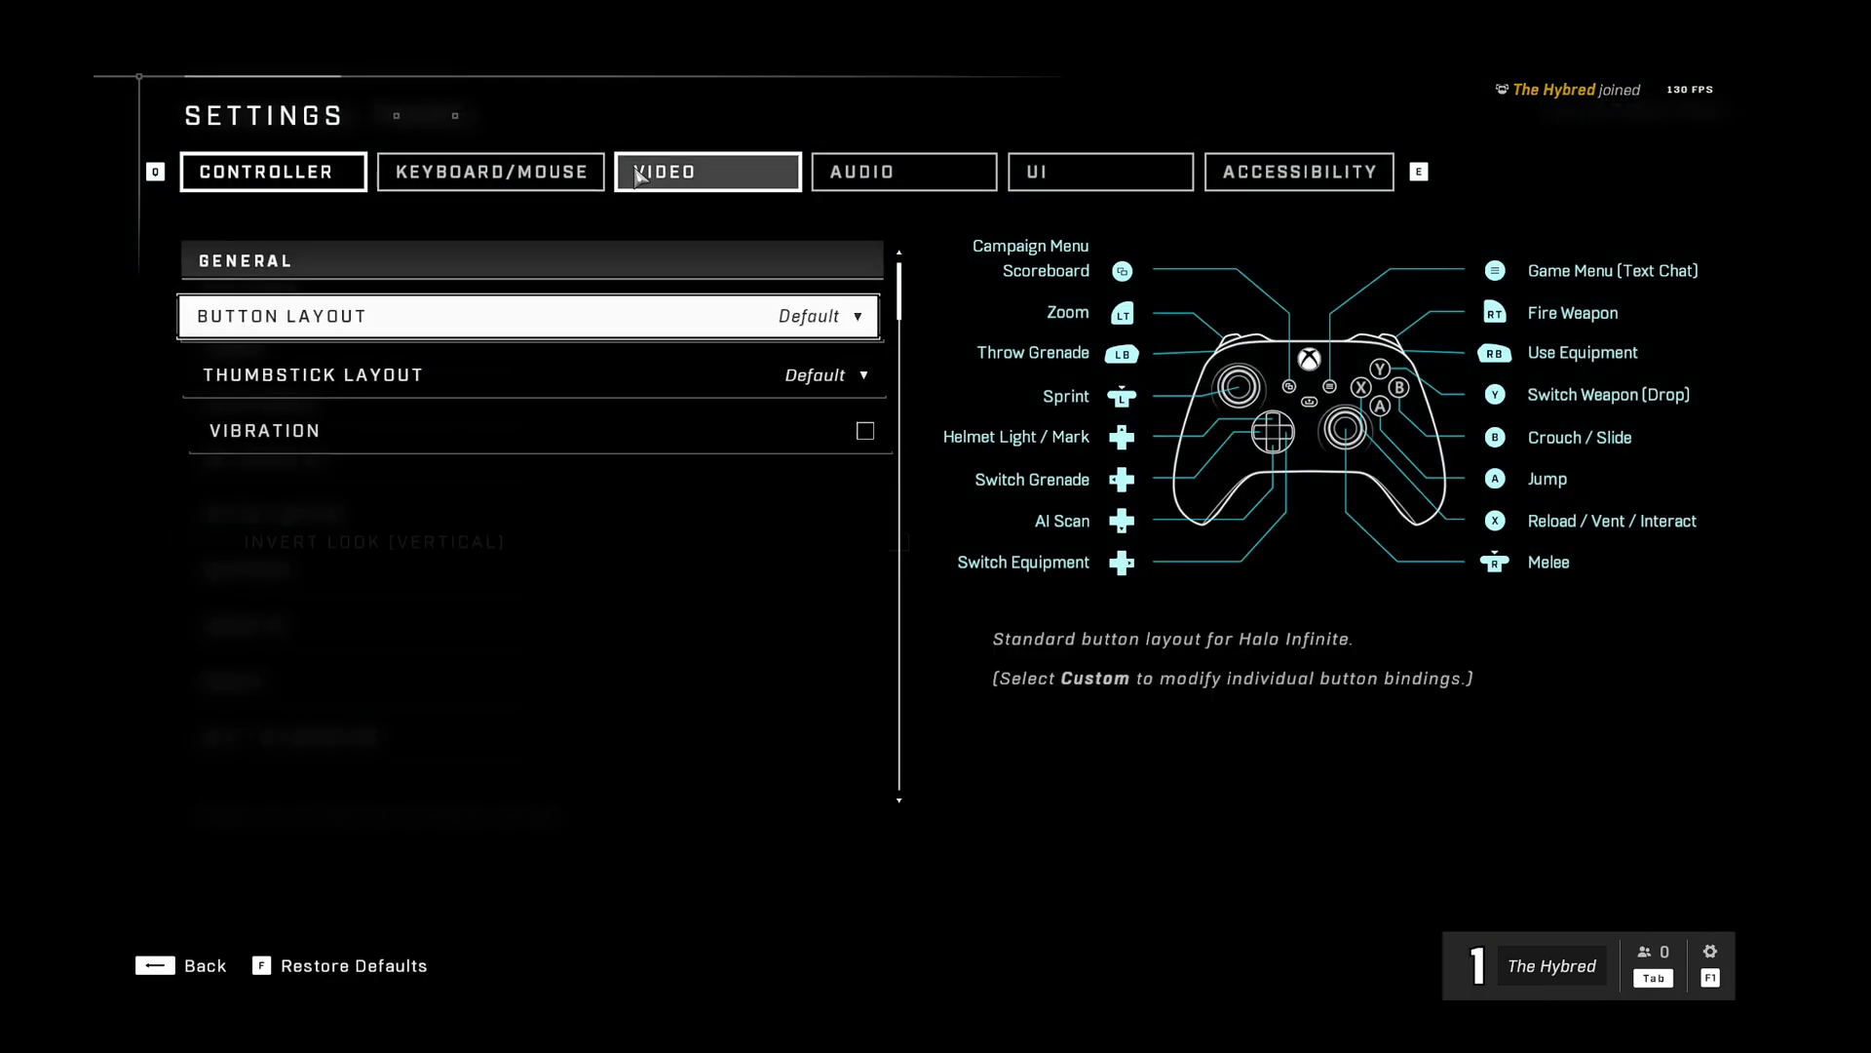
pyautogui.click(638, 175)
pyautogui.scroll(-2, 702, 512)
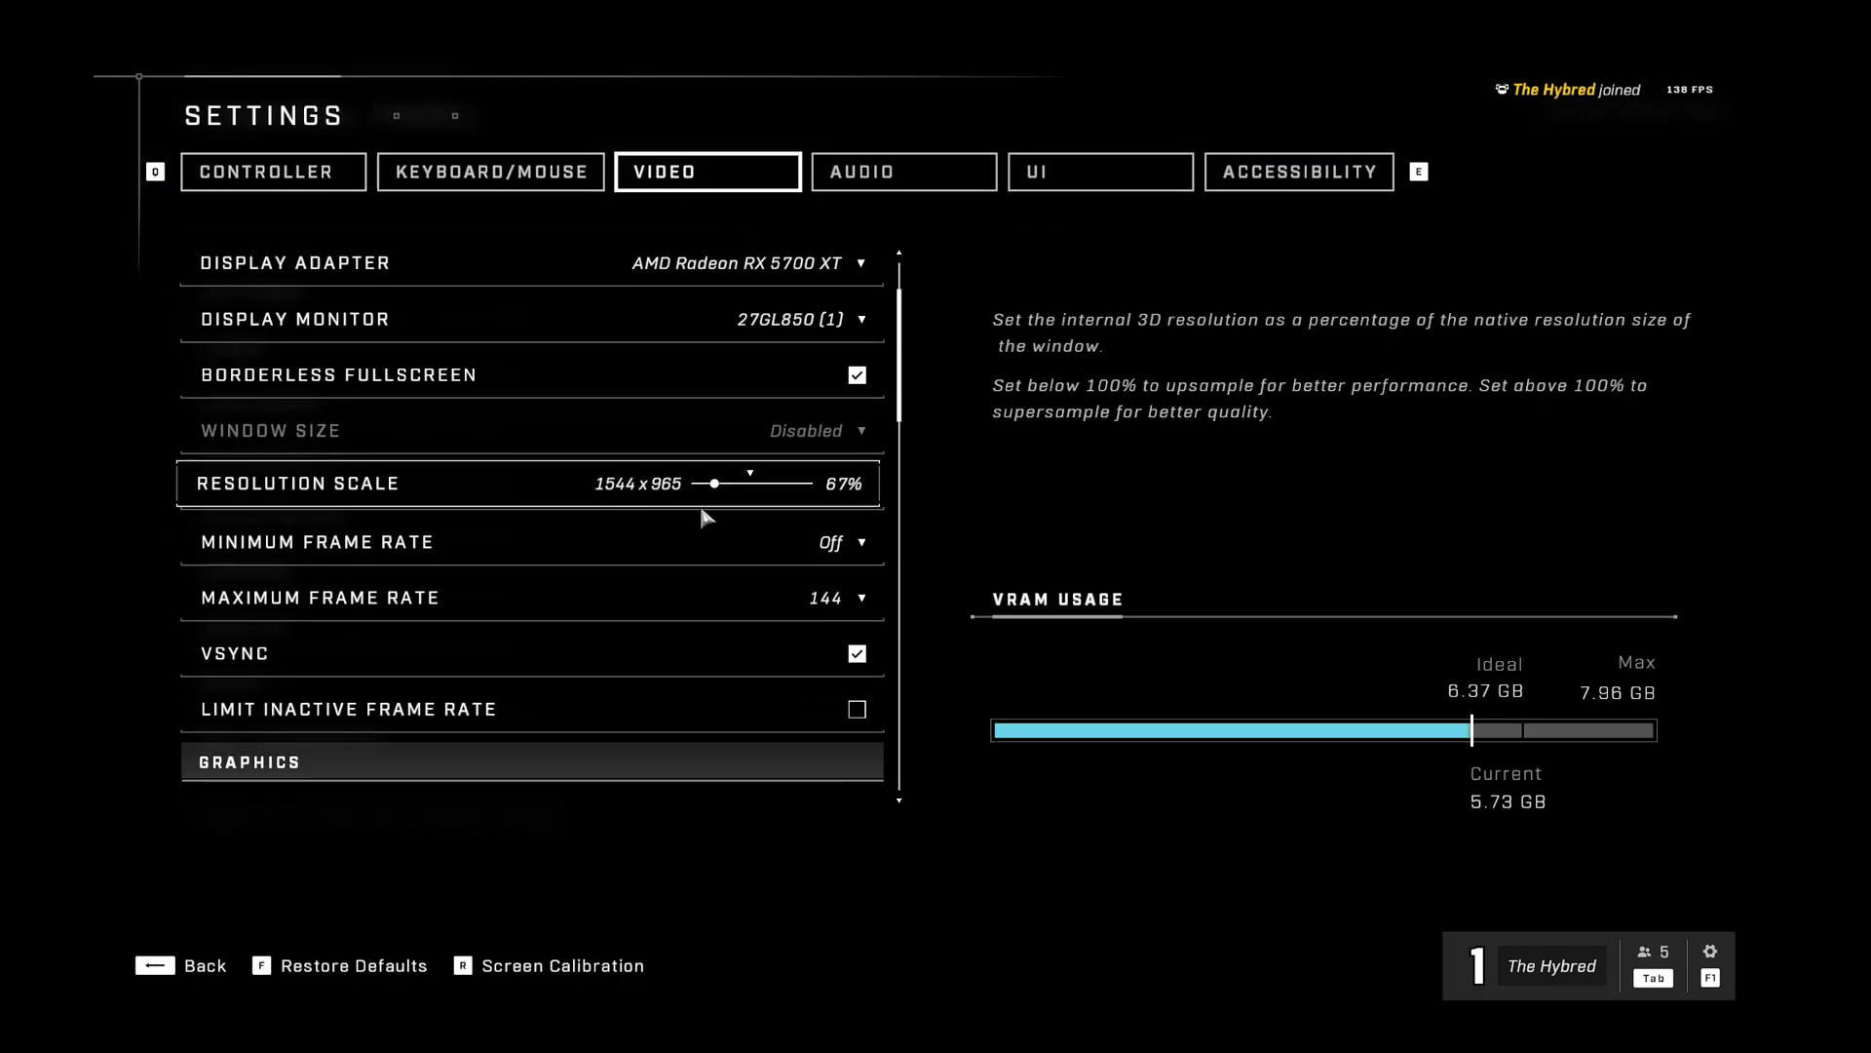
pyautogui.scroll(-18, 703, 517)
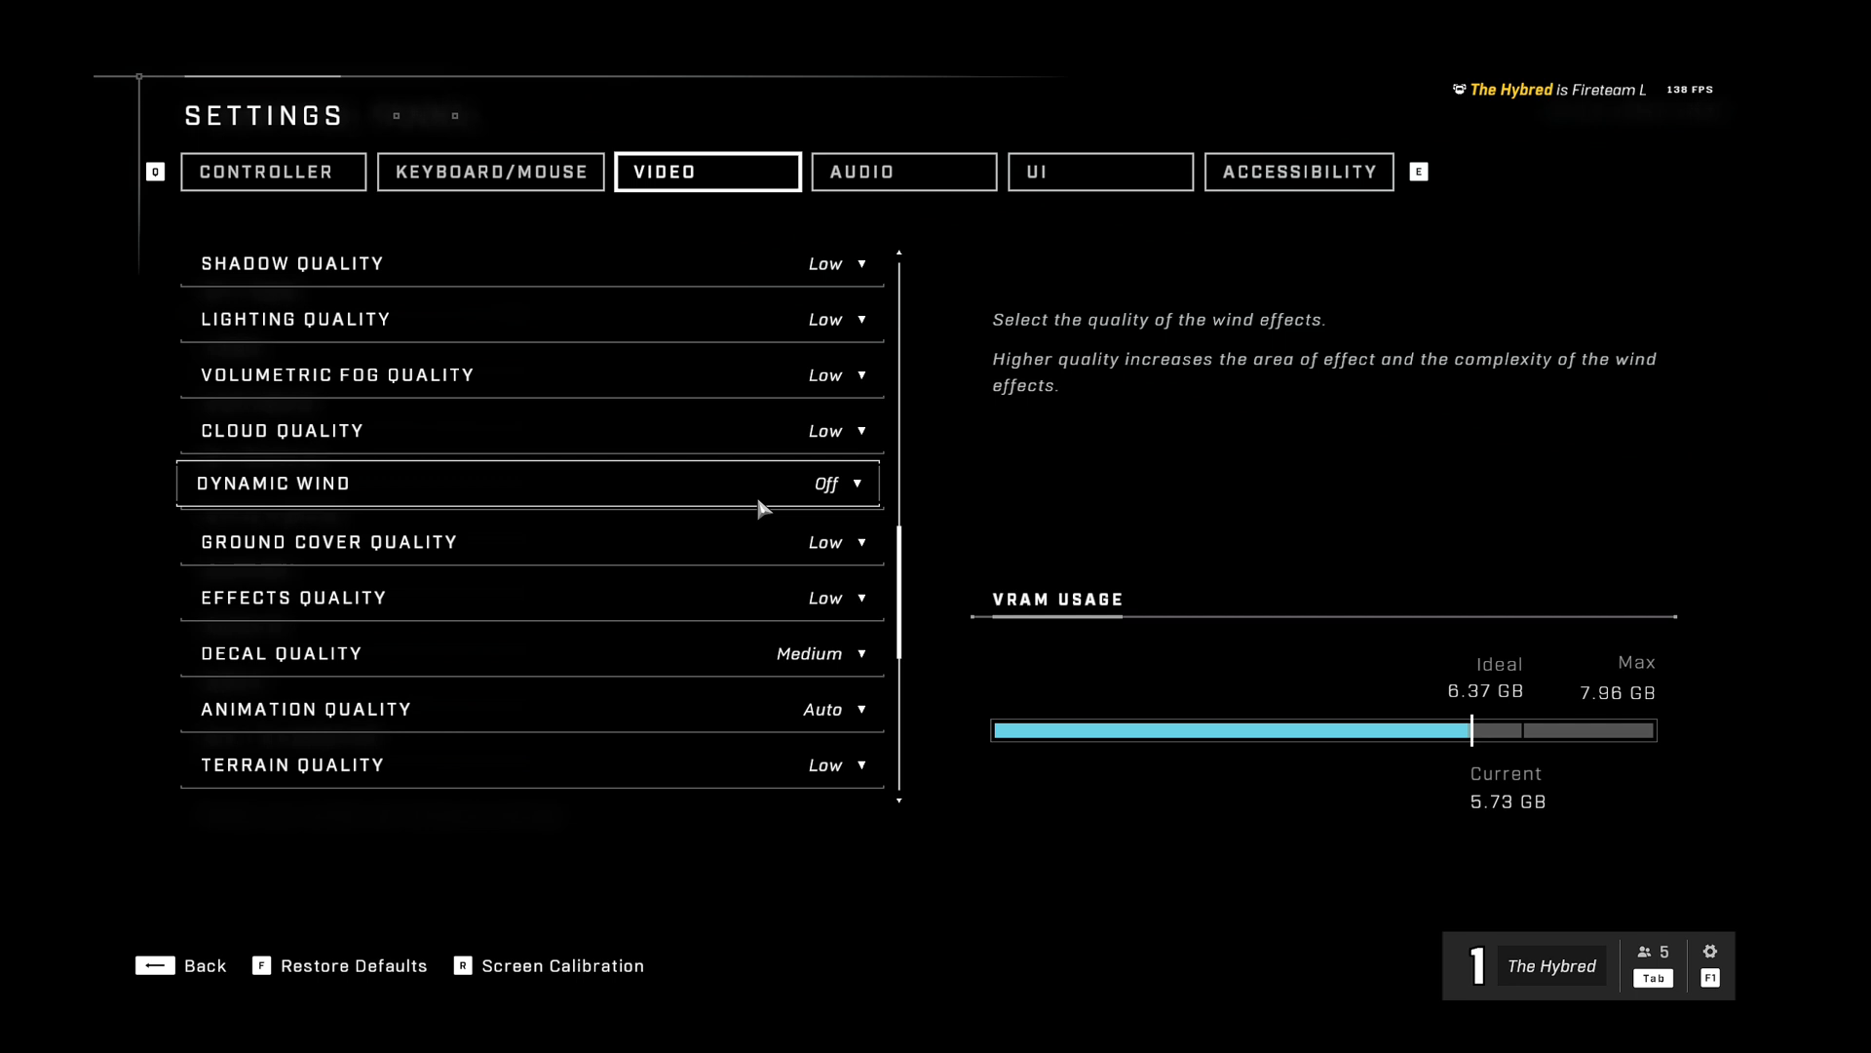
pyautogui.scroll(-5, 760, 506)
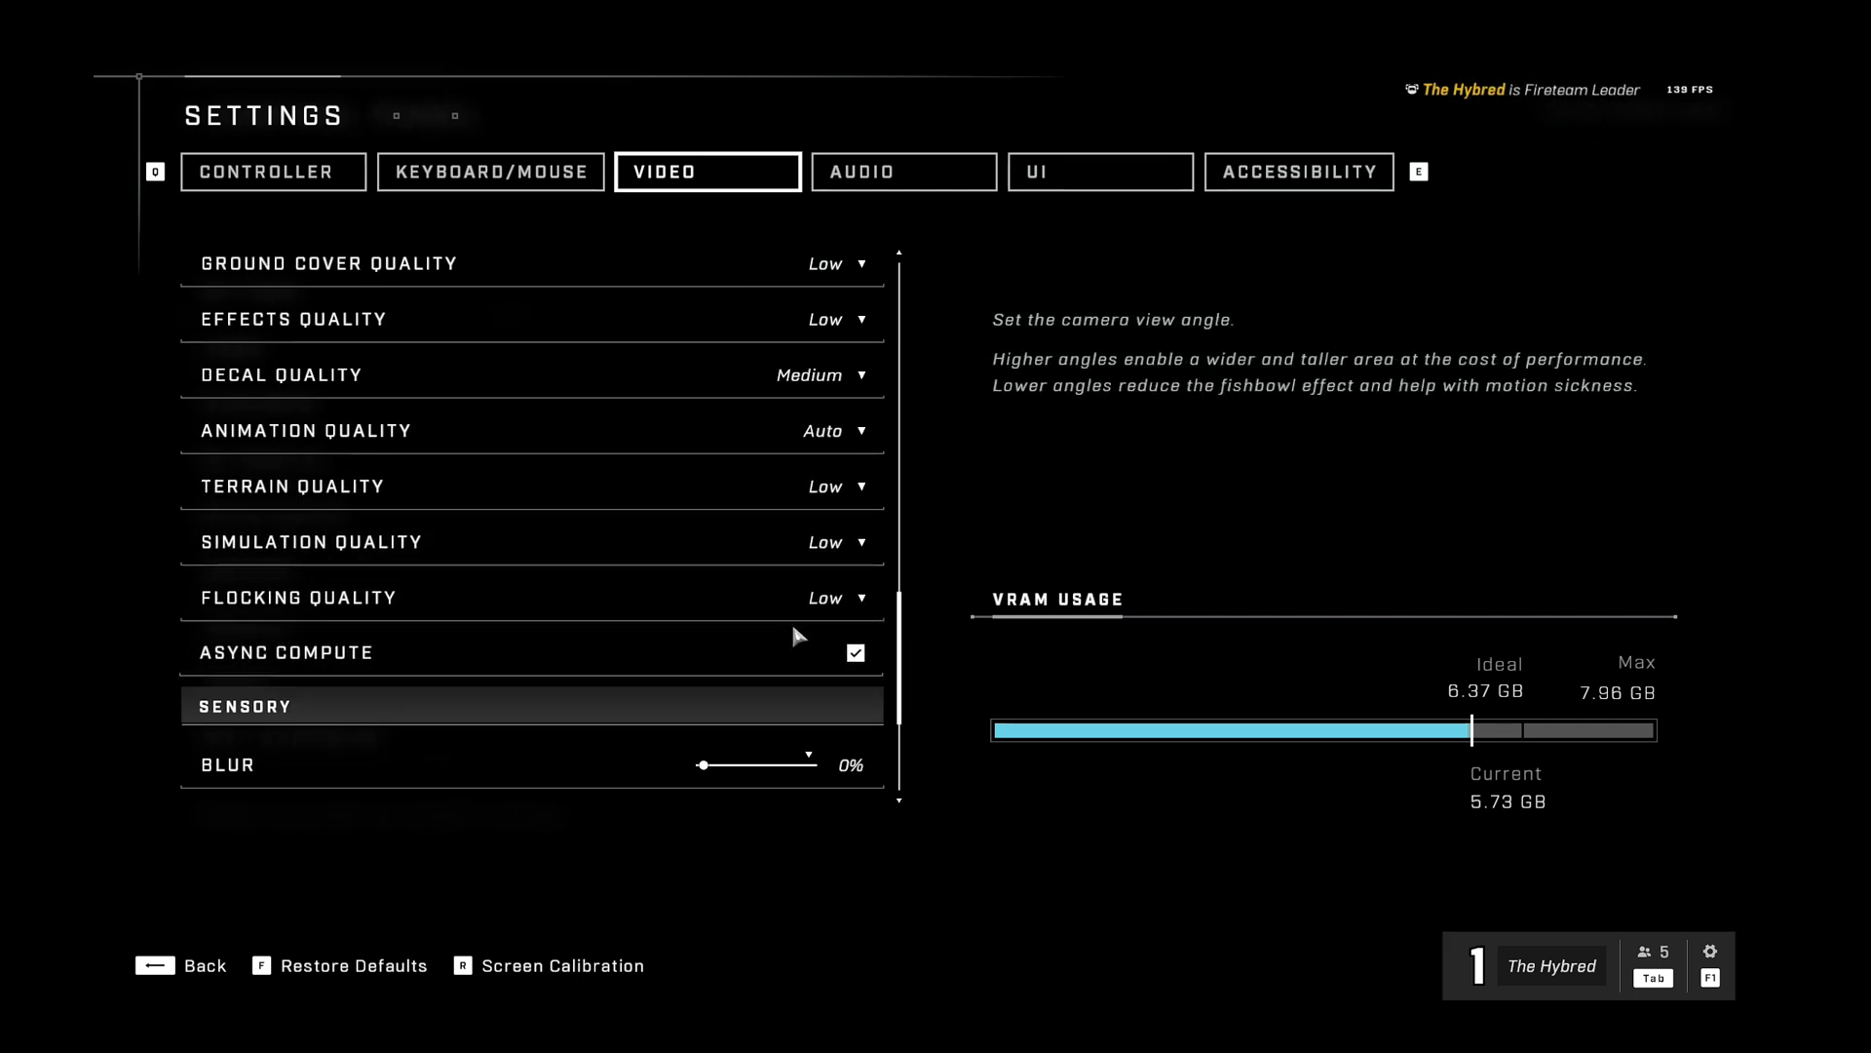
pyautogui.scroll(-3, 807, 633)
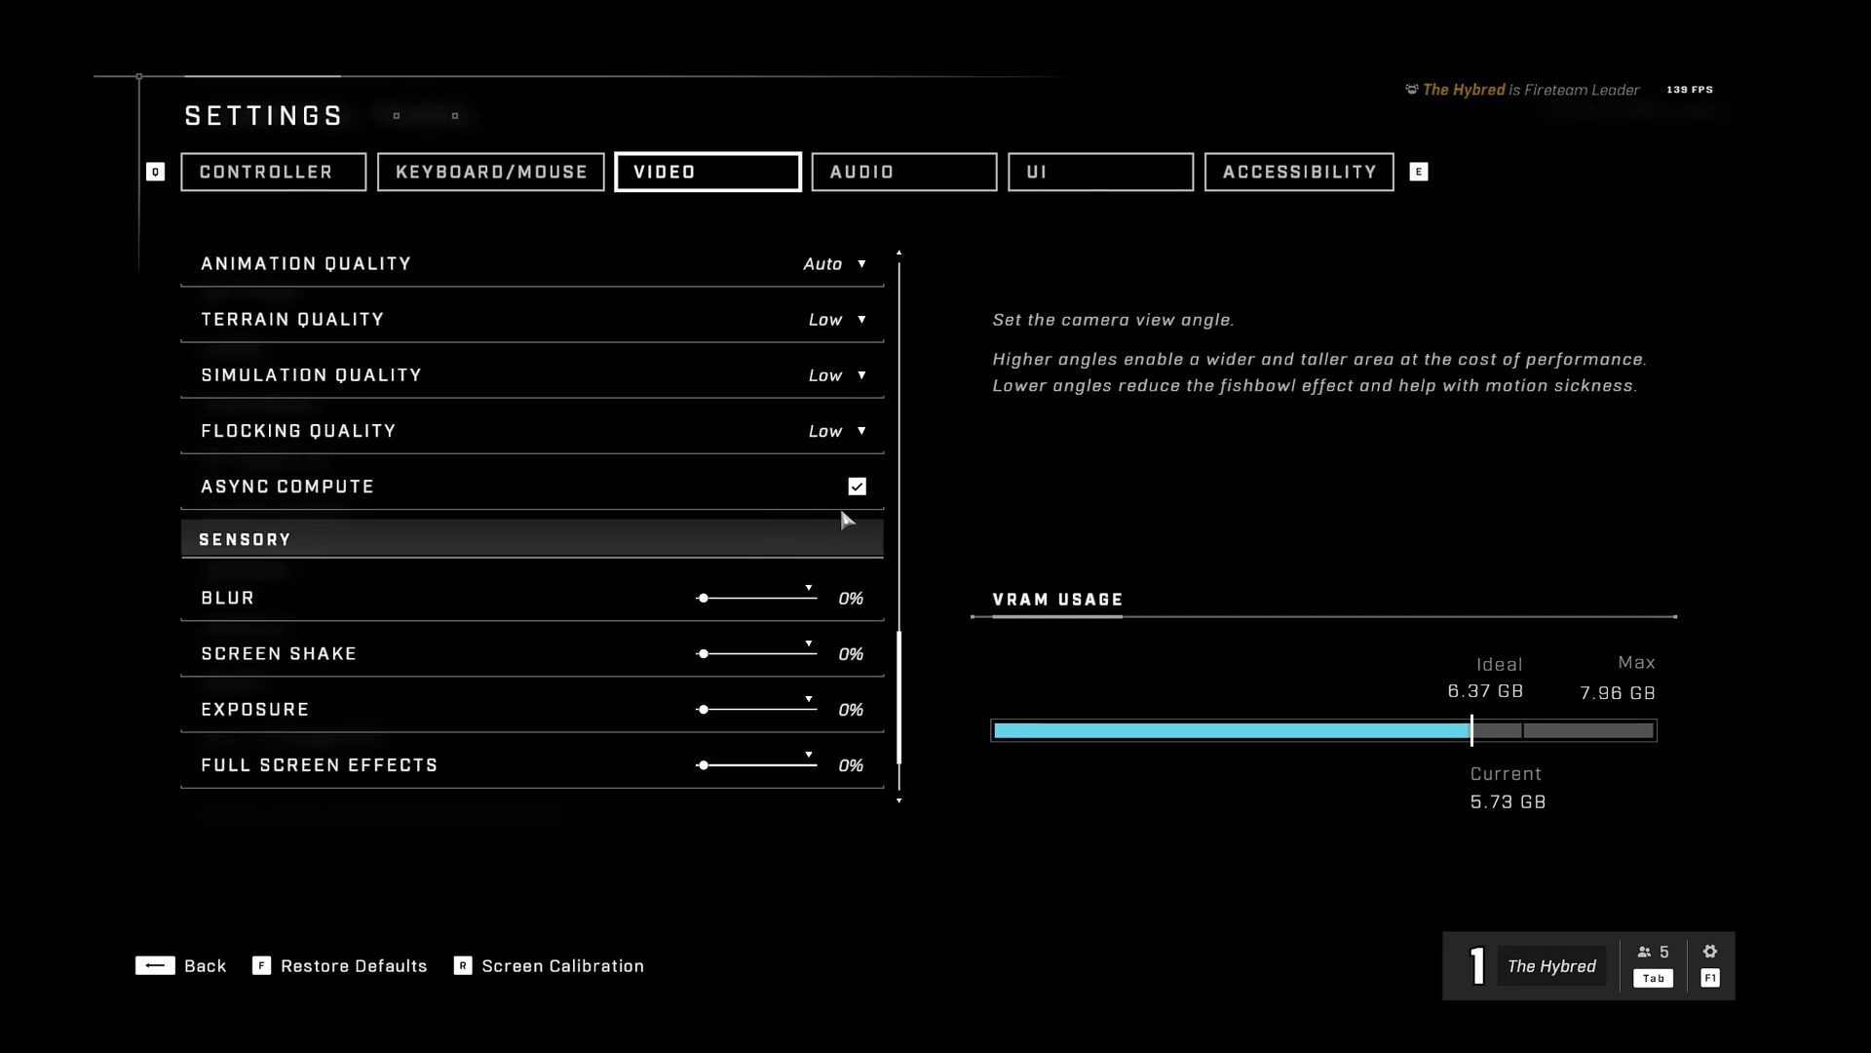
pyautogui.scroll(20, 844, 520)
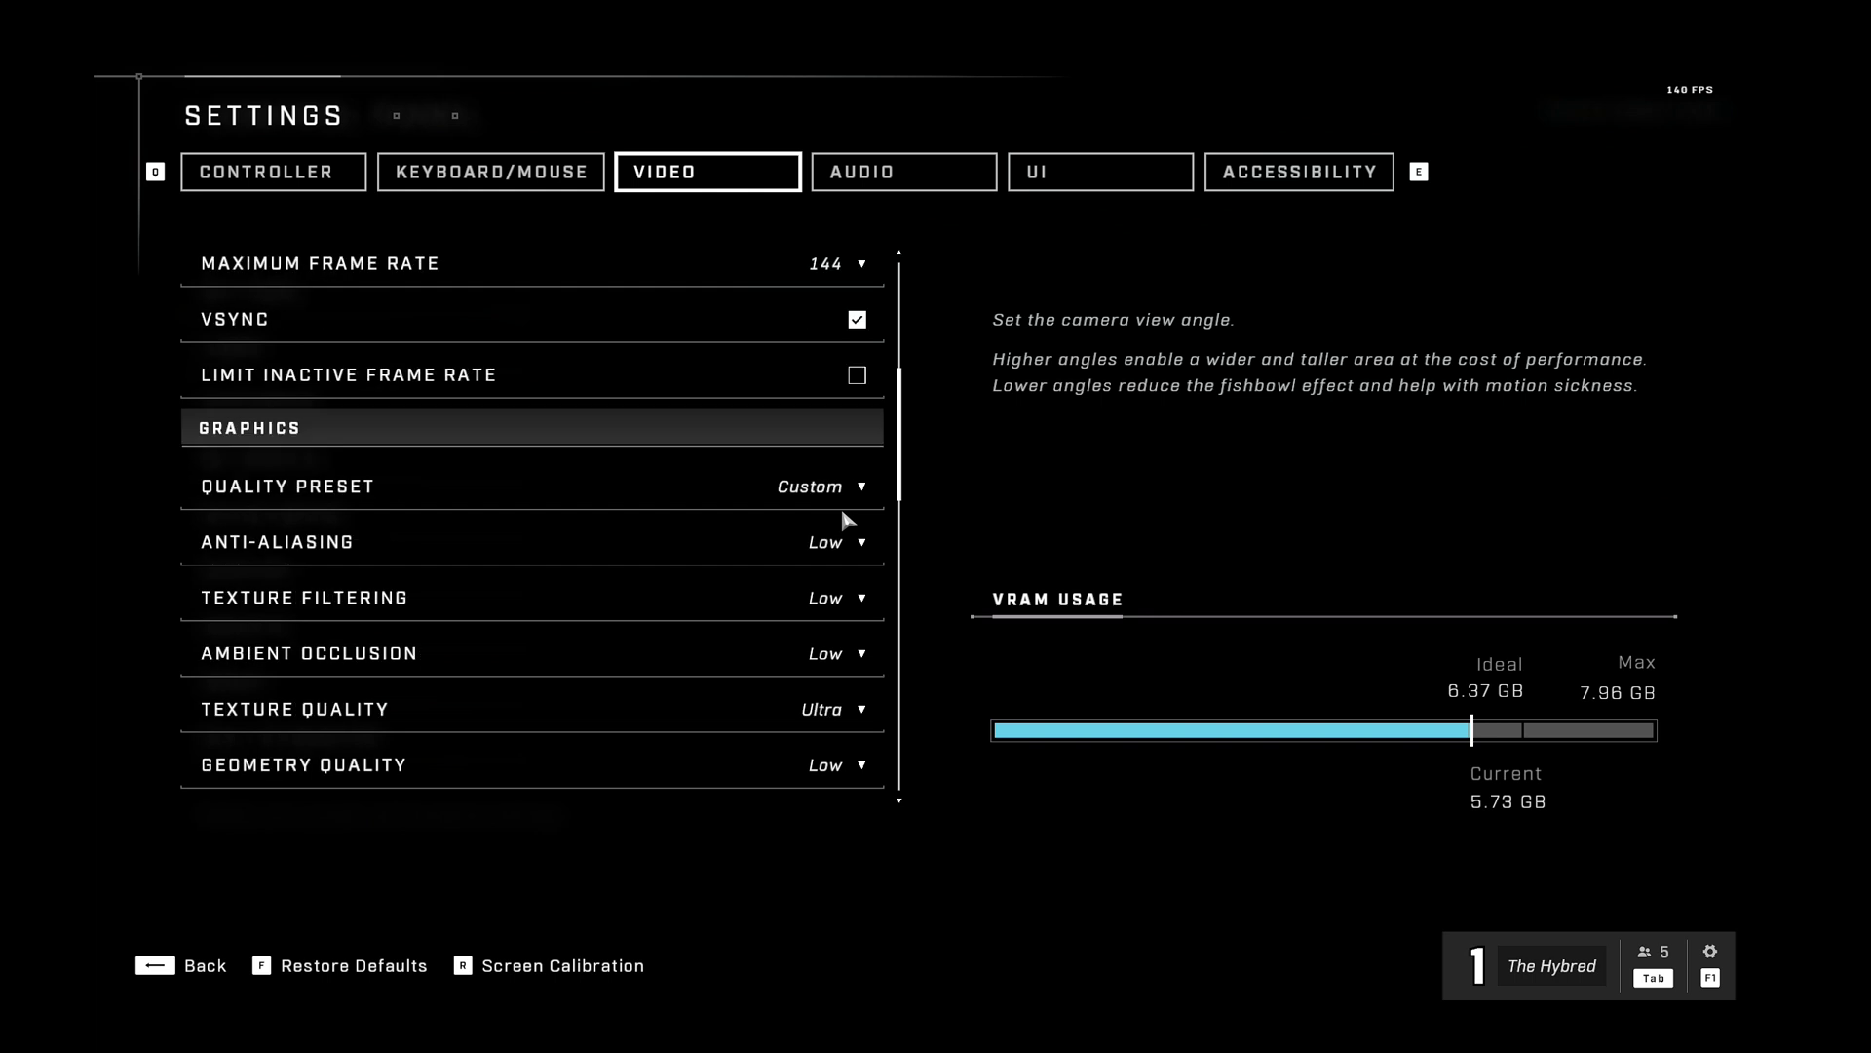
pyautogui.scroll(2, 846, 497)
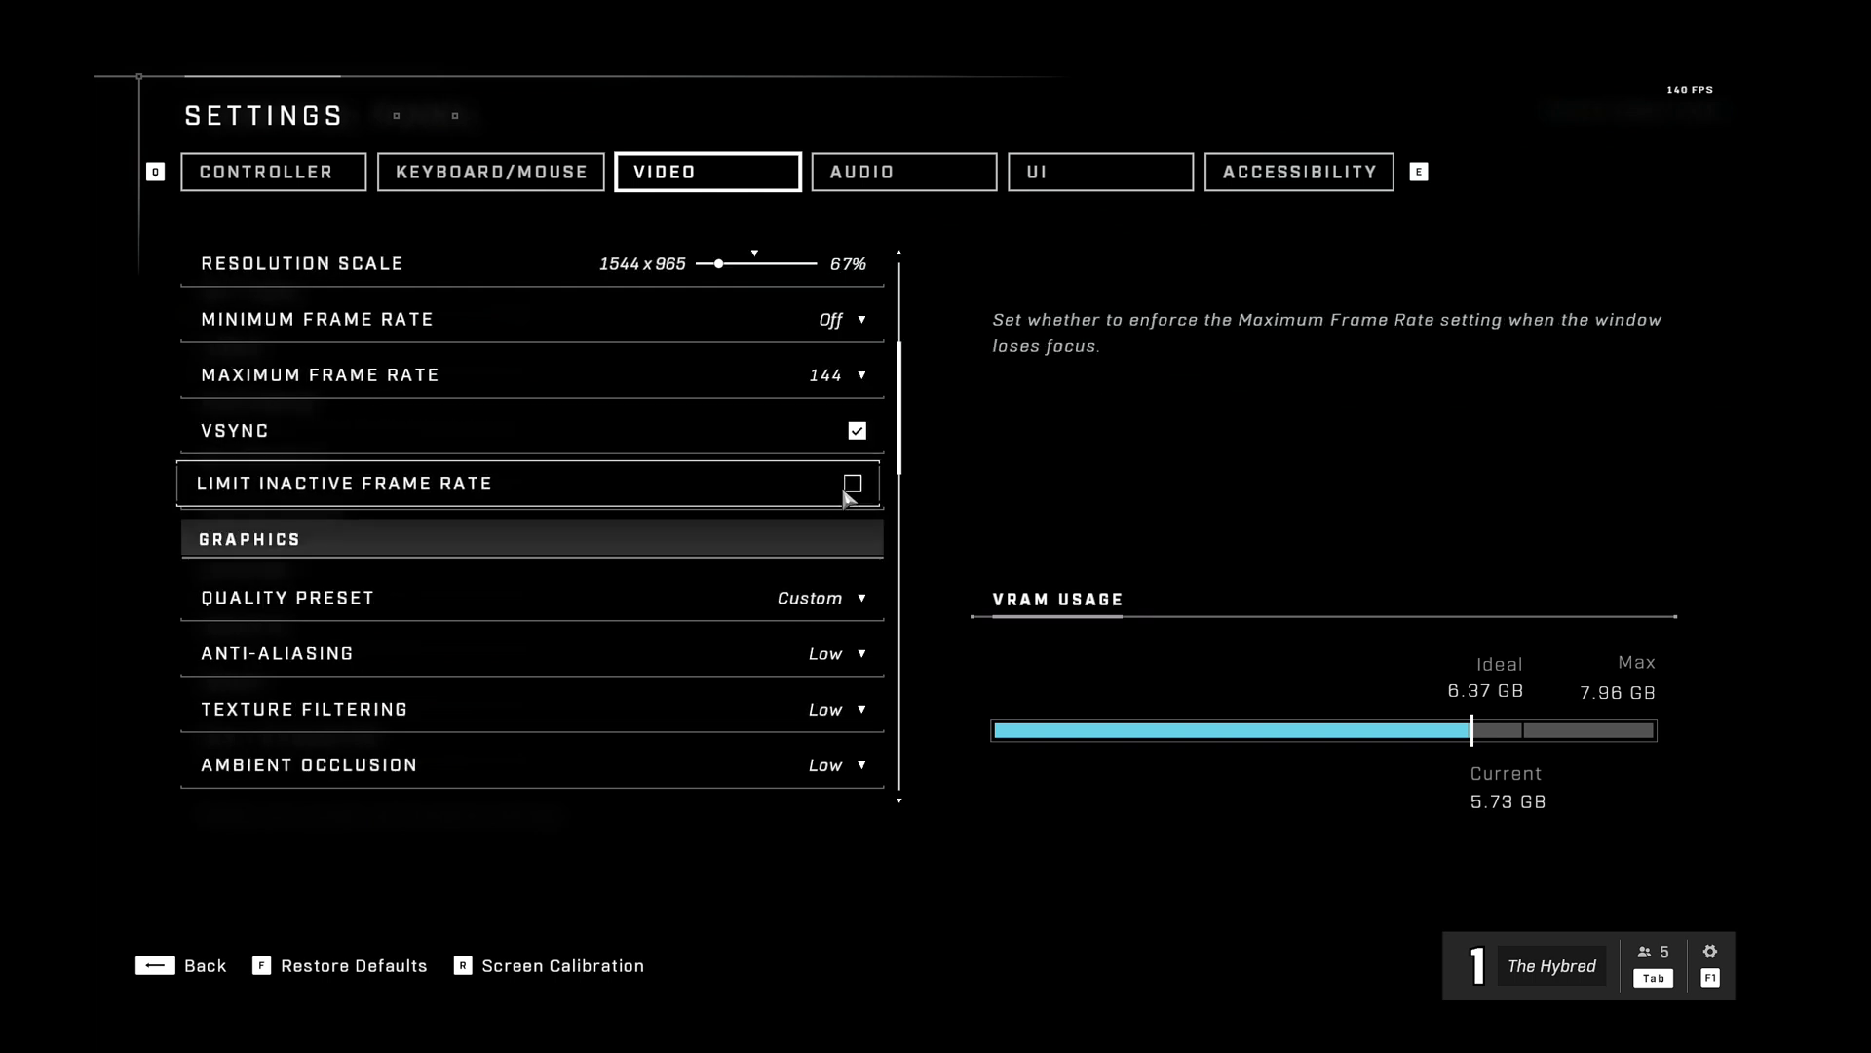
pyautogui.scroll(1, 833, 507)
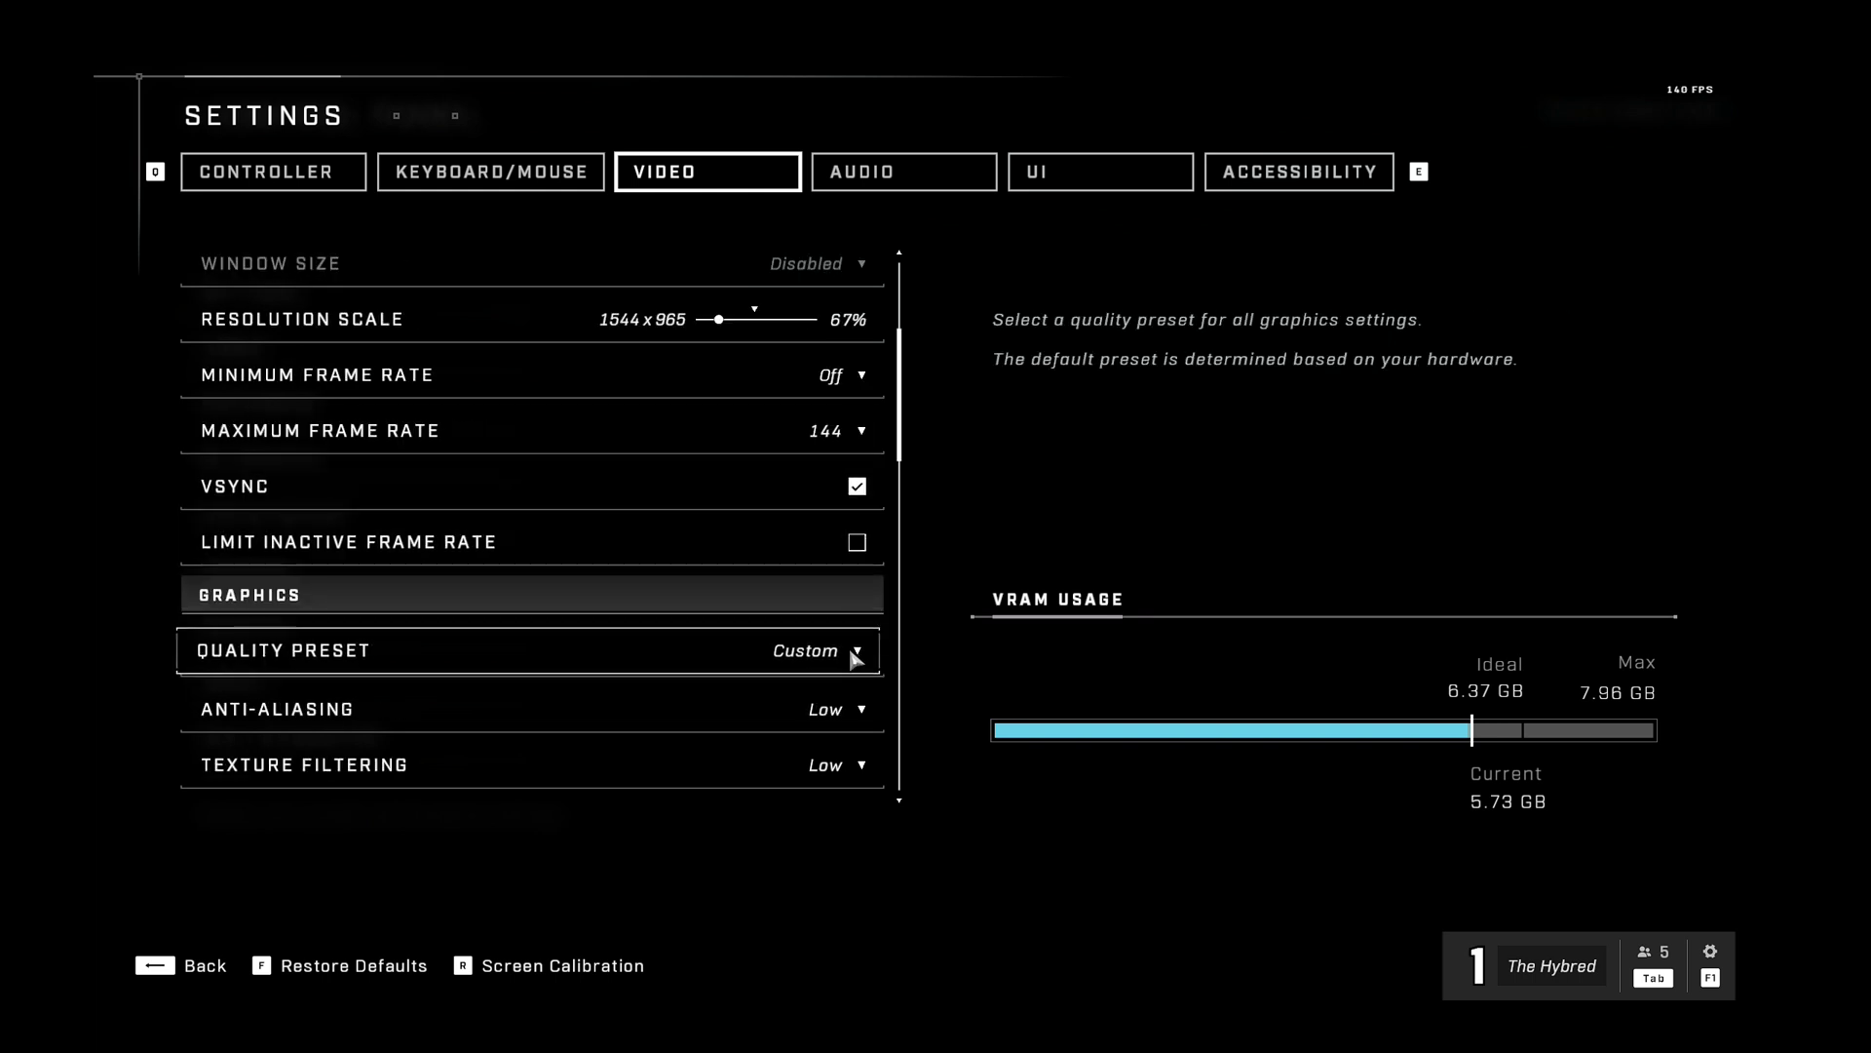
# View the available options for Quality Preset and Texture Quality without changing either setting.
pyautogui.click(855, 660)
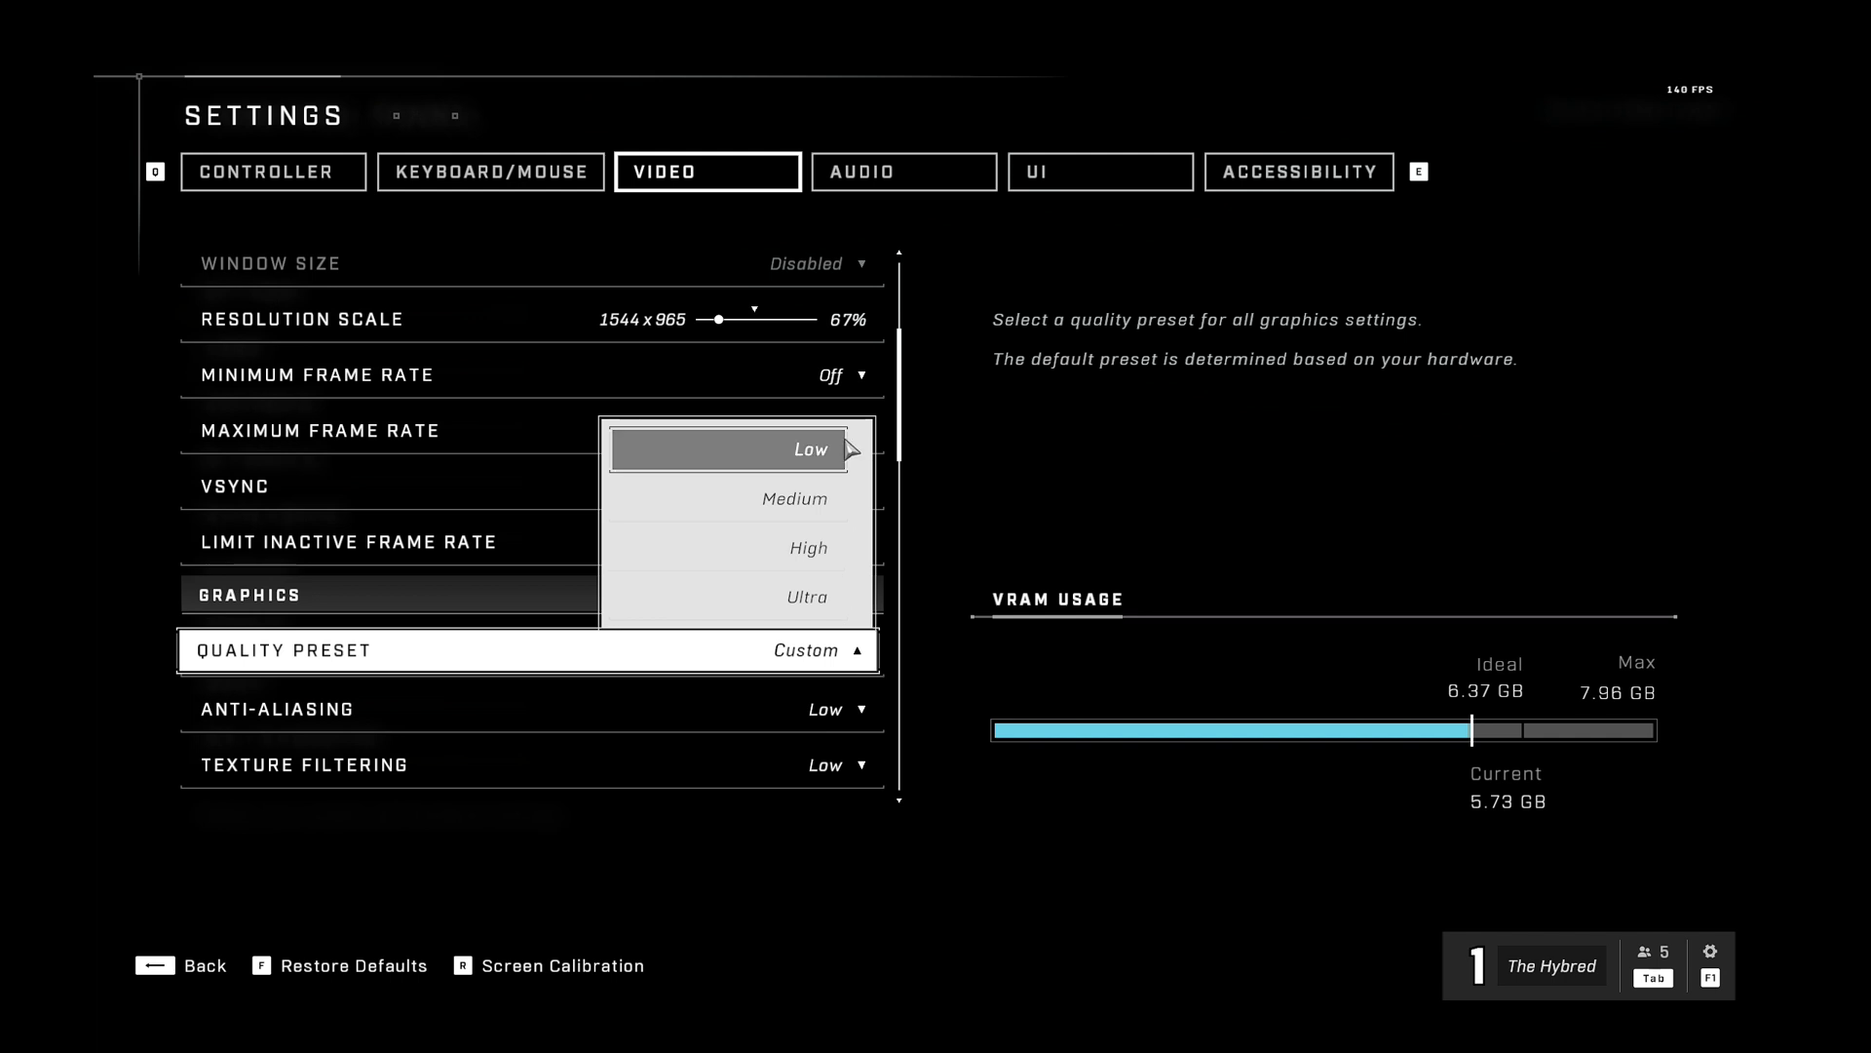
pyautogui.scroll(-5, 858, 638)
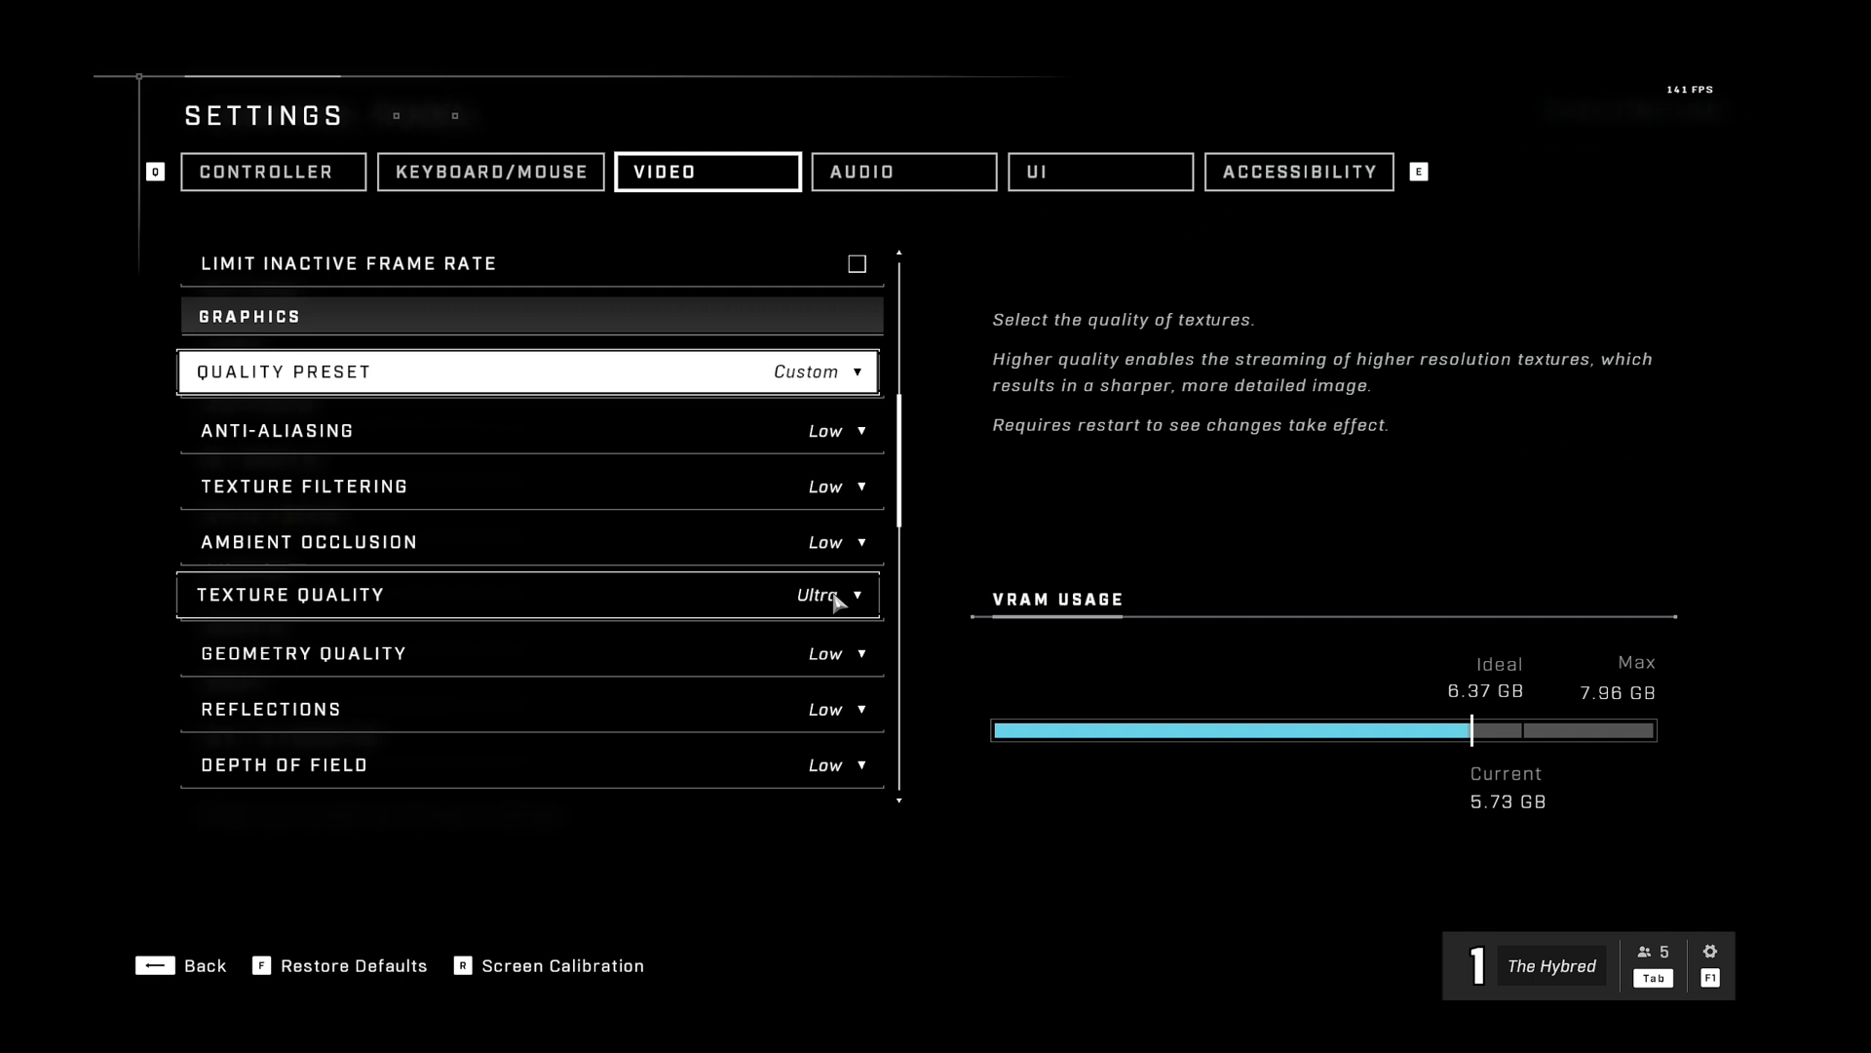
pyautogui.click(836, 600)
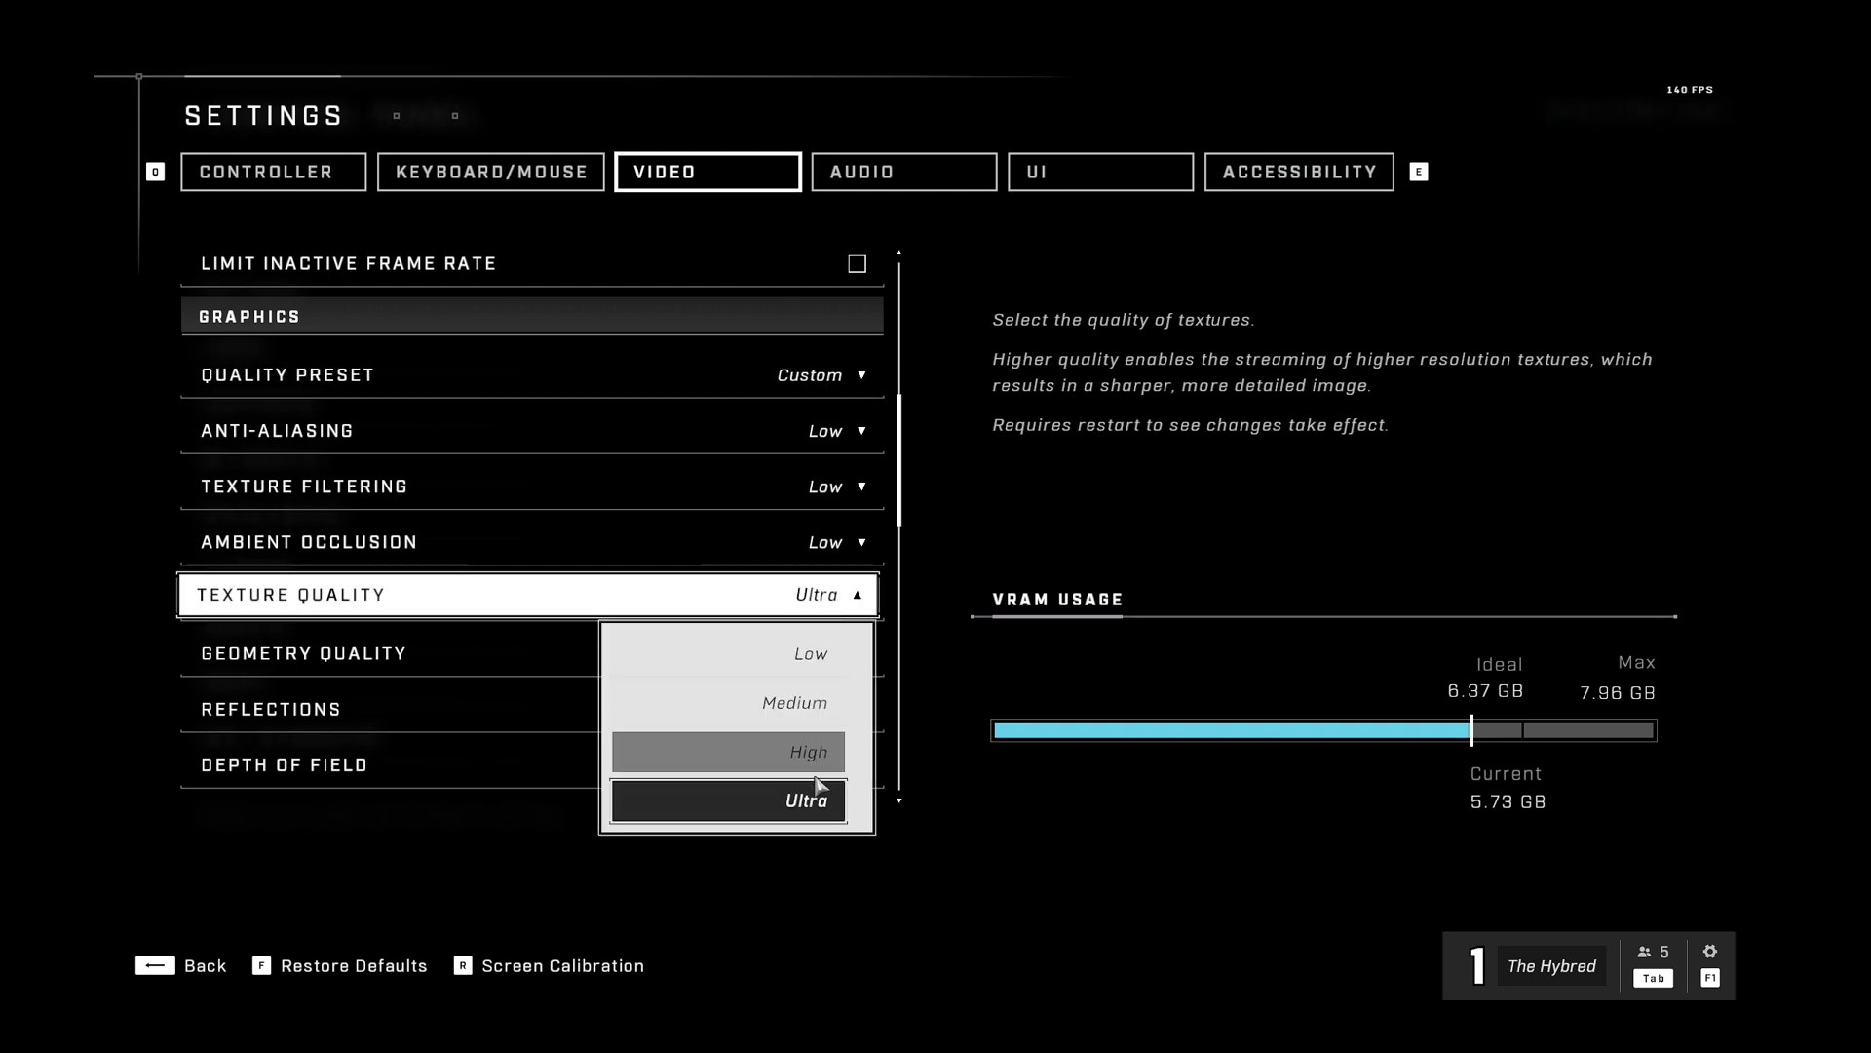
pyautogui.click(871, 595)
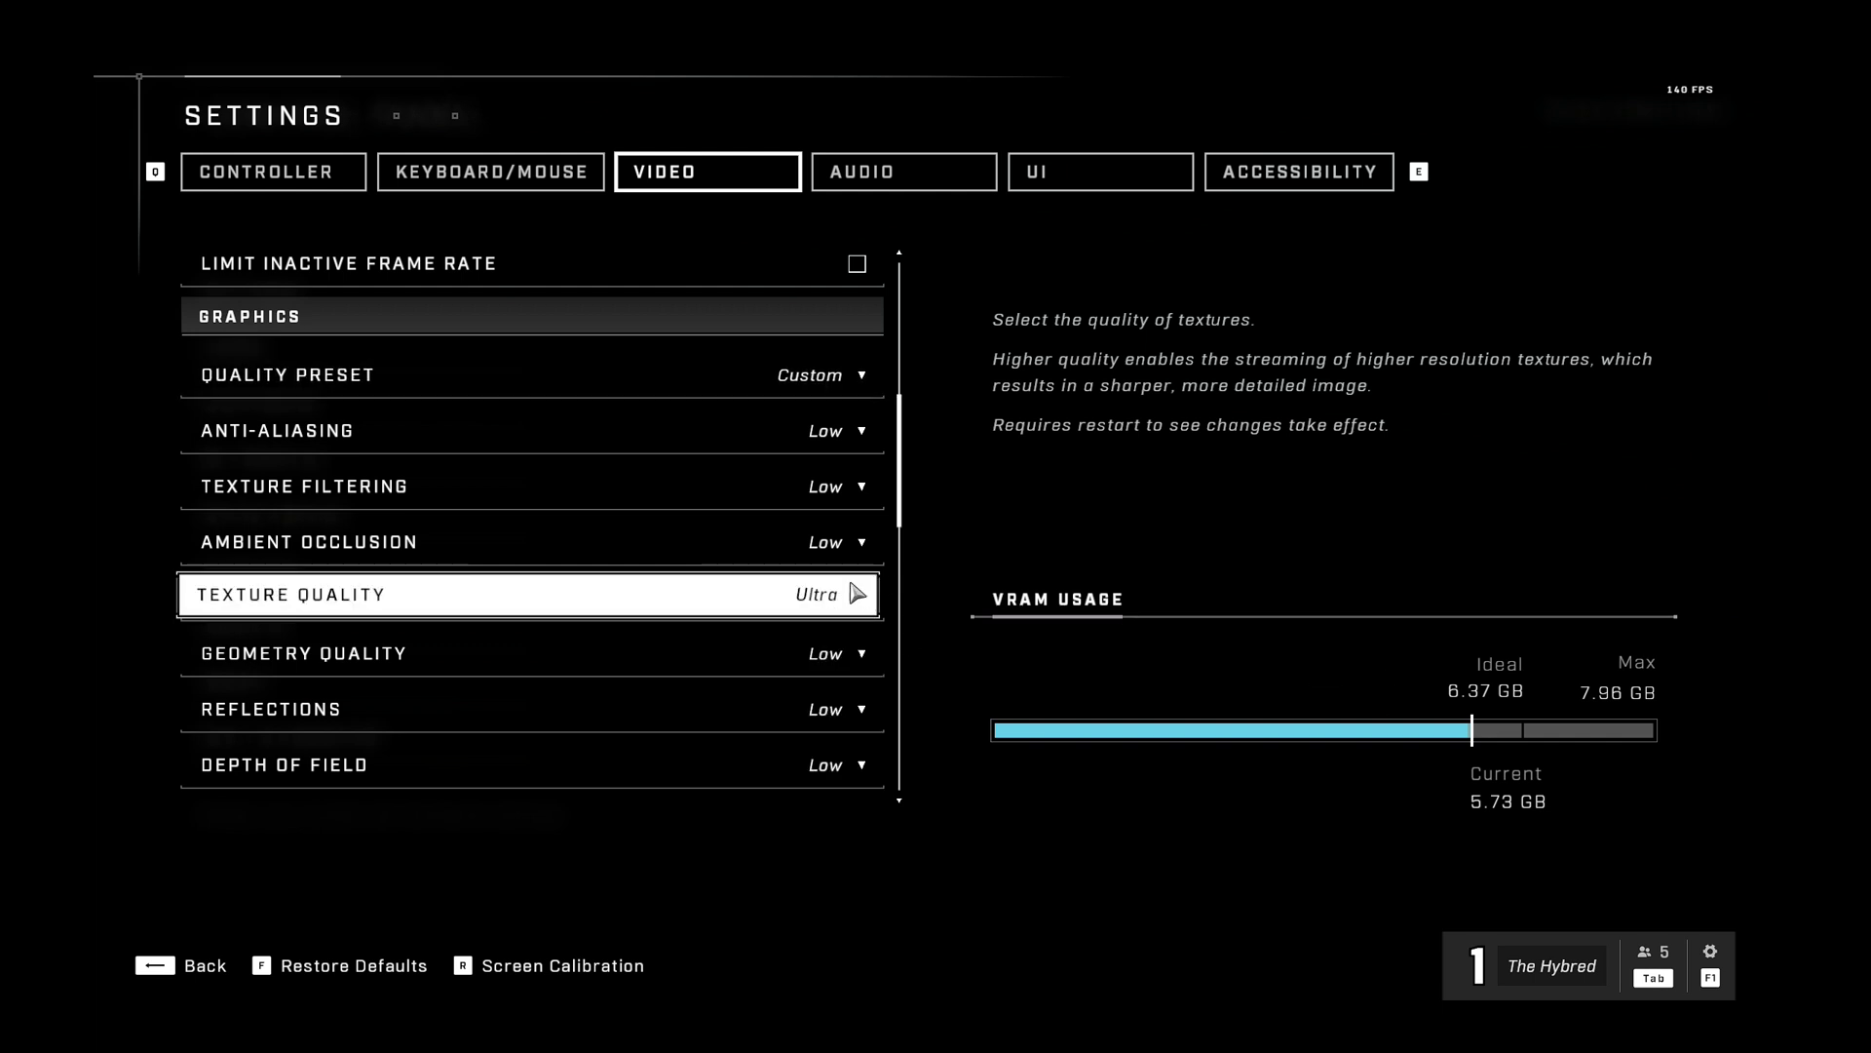
pyautogui.click(861, 595)
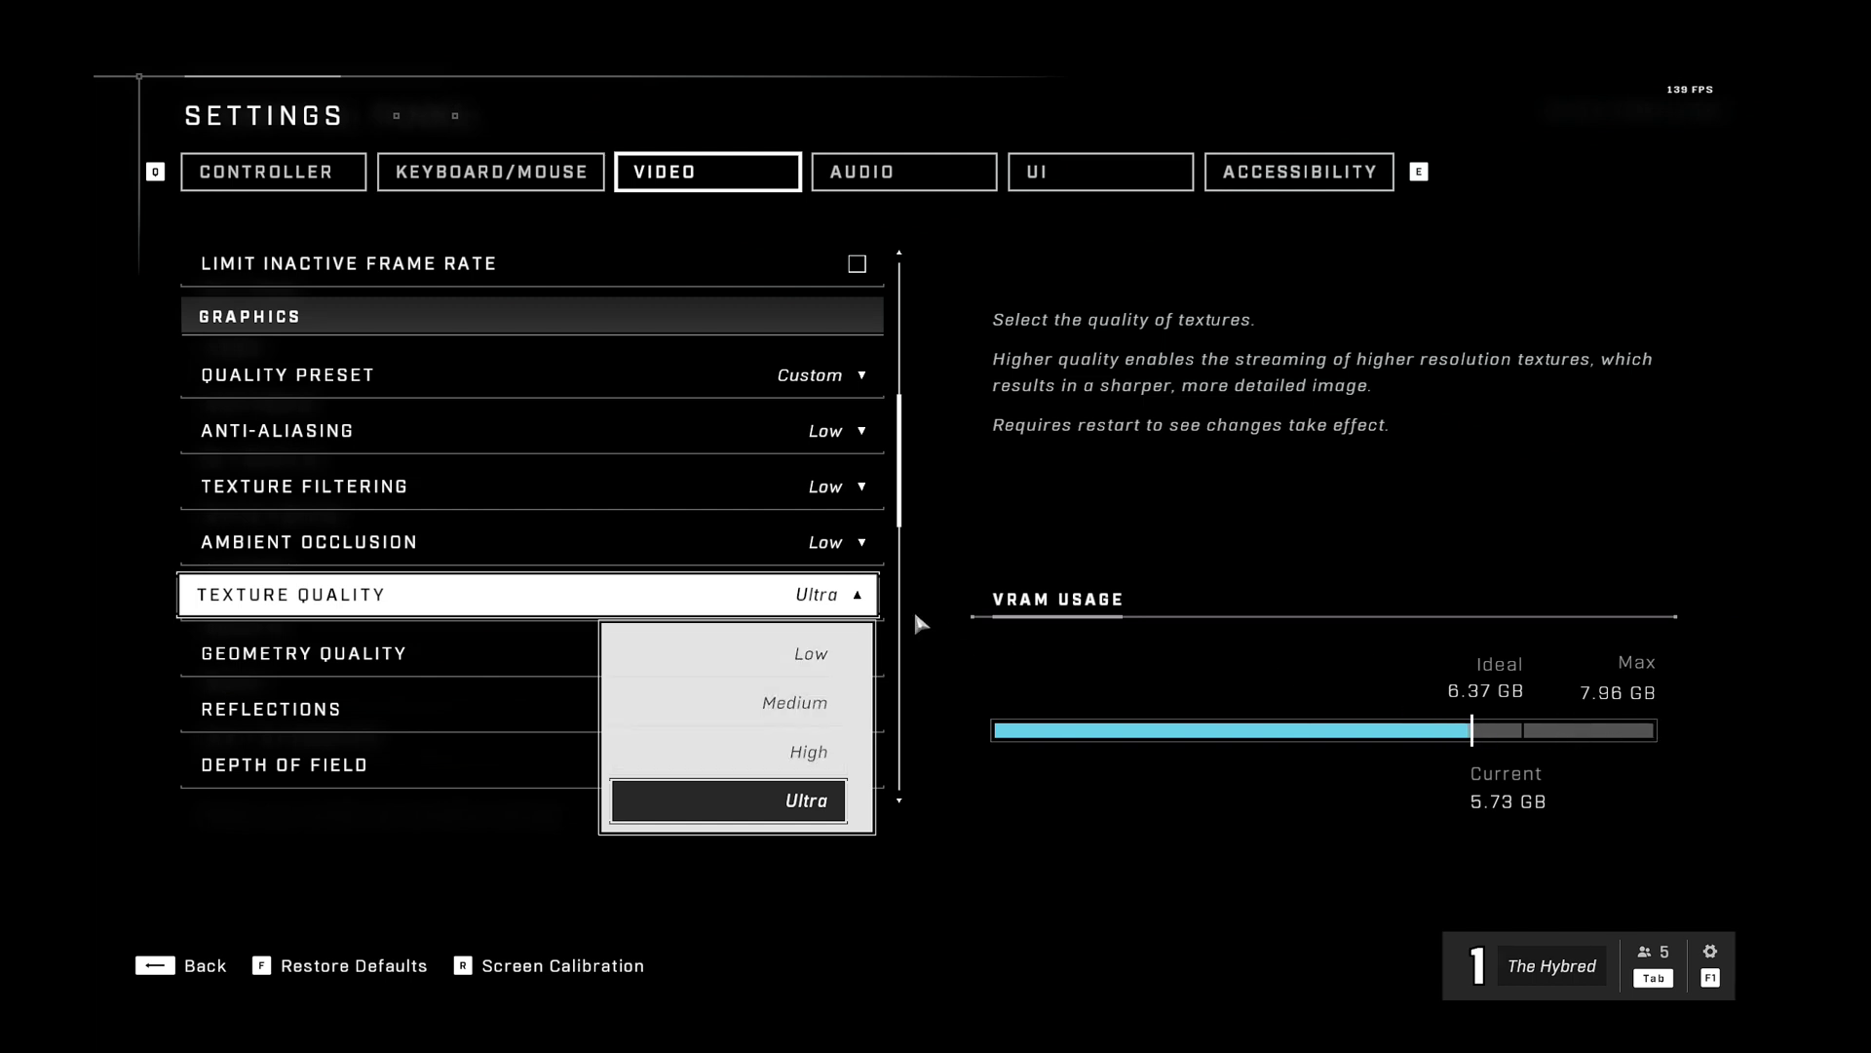
pyautogui.click(858, 591)
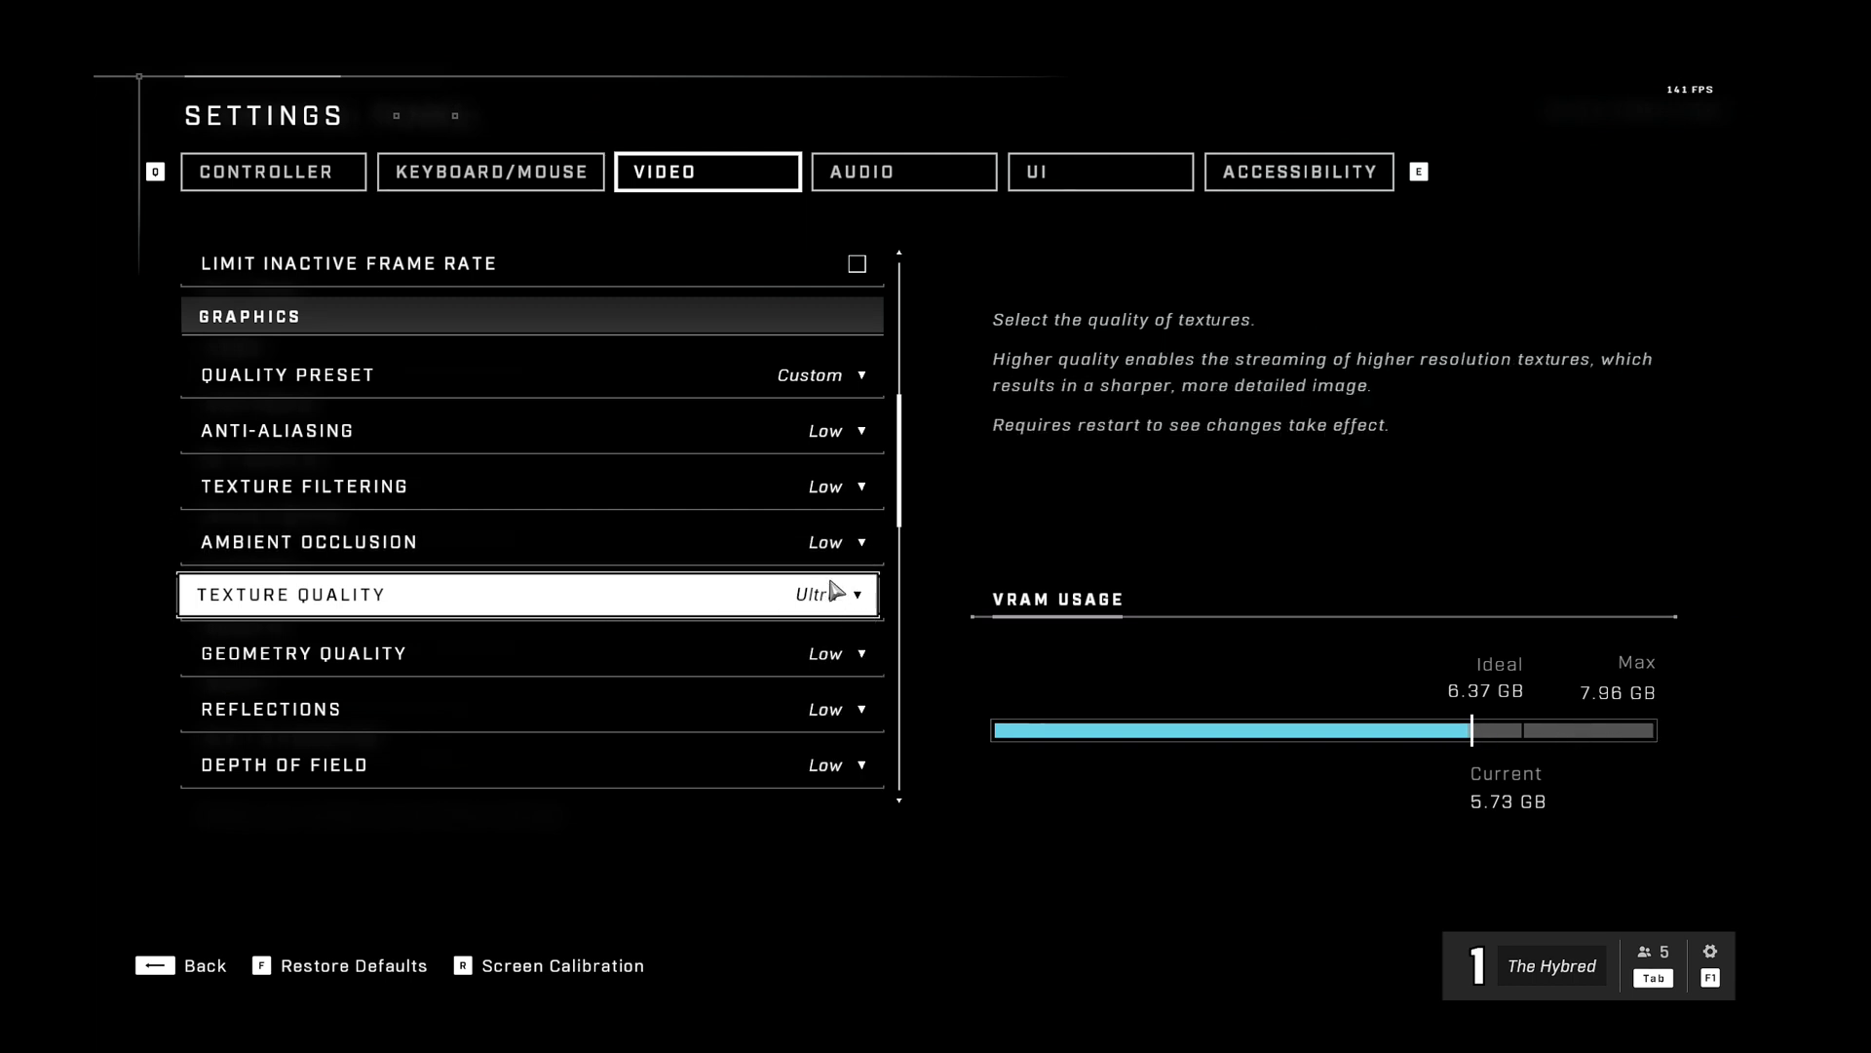
# Review the remaining graphics quality options and return to the Resolution Scale setting.
pyautogui.scroll(-10, 838, 526)
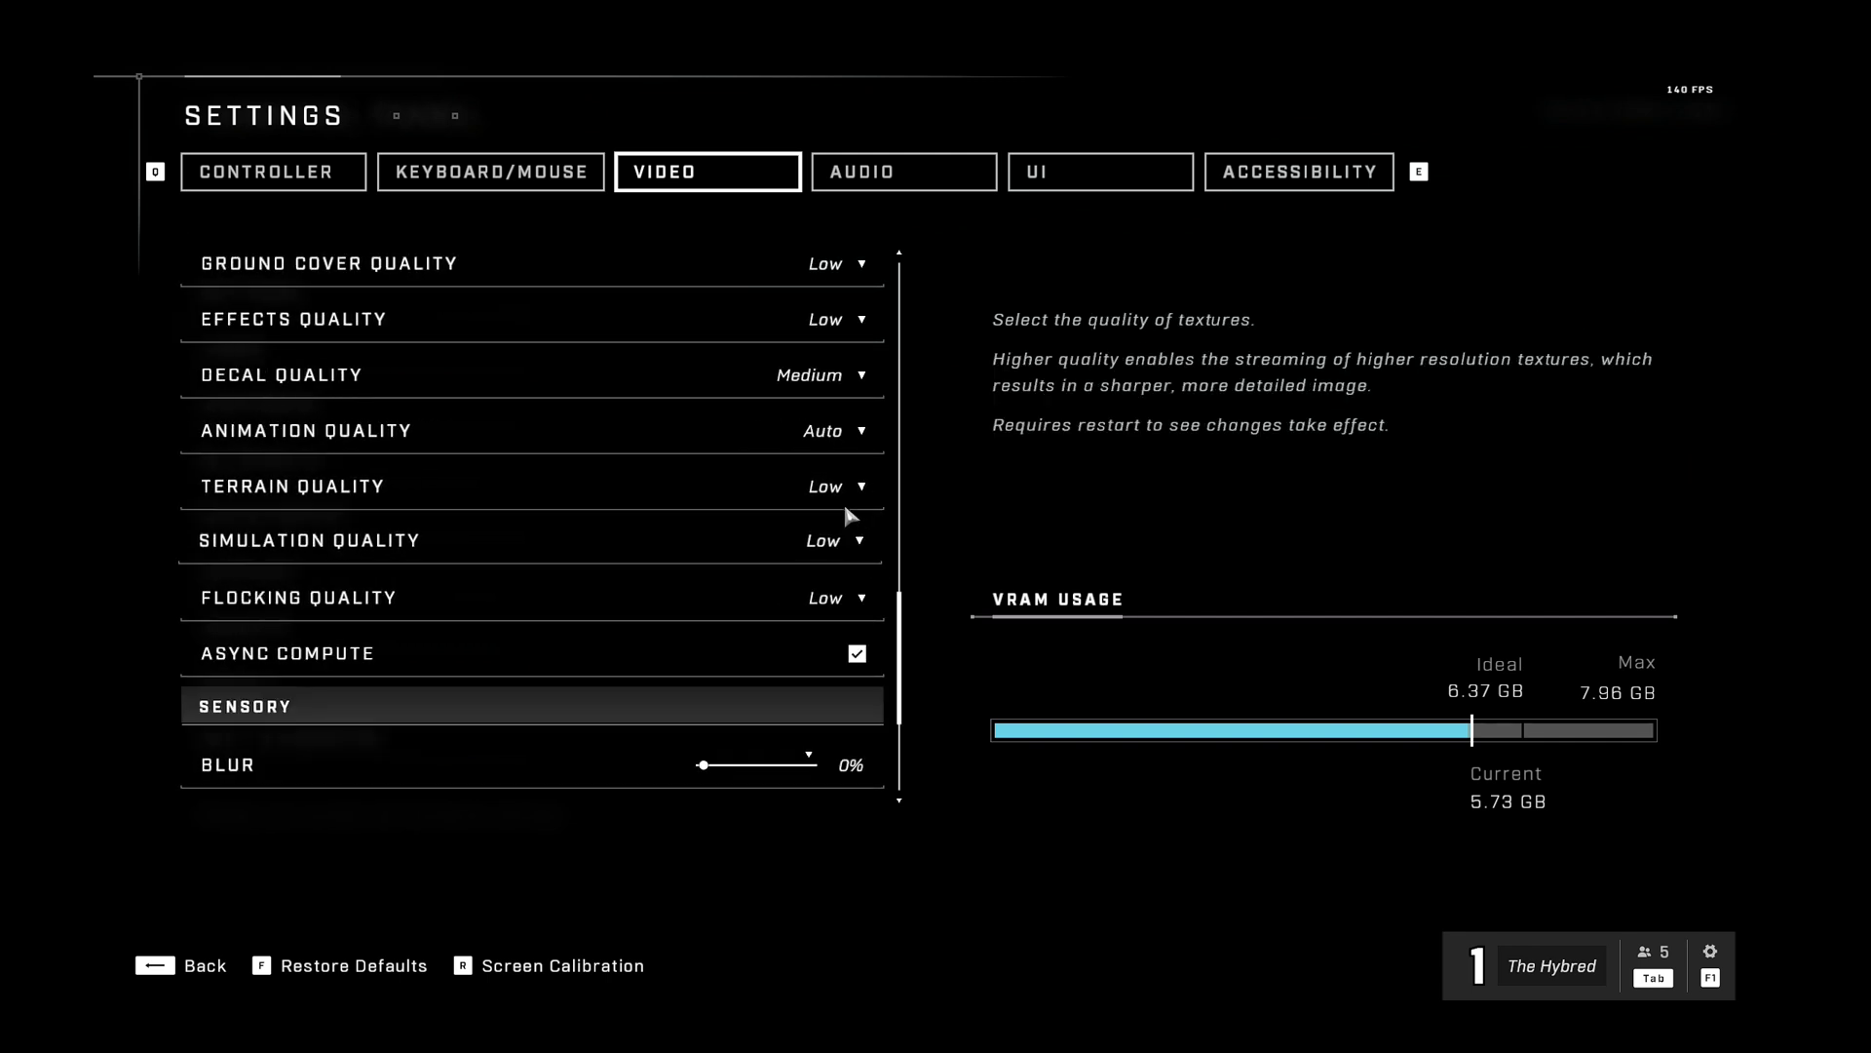
pyautogui.scroll(12, 866, 501)
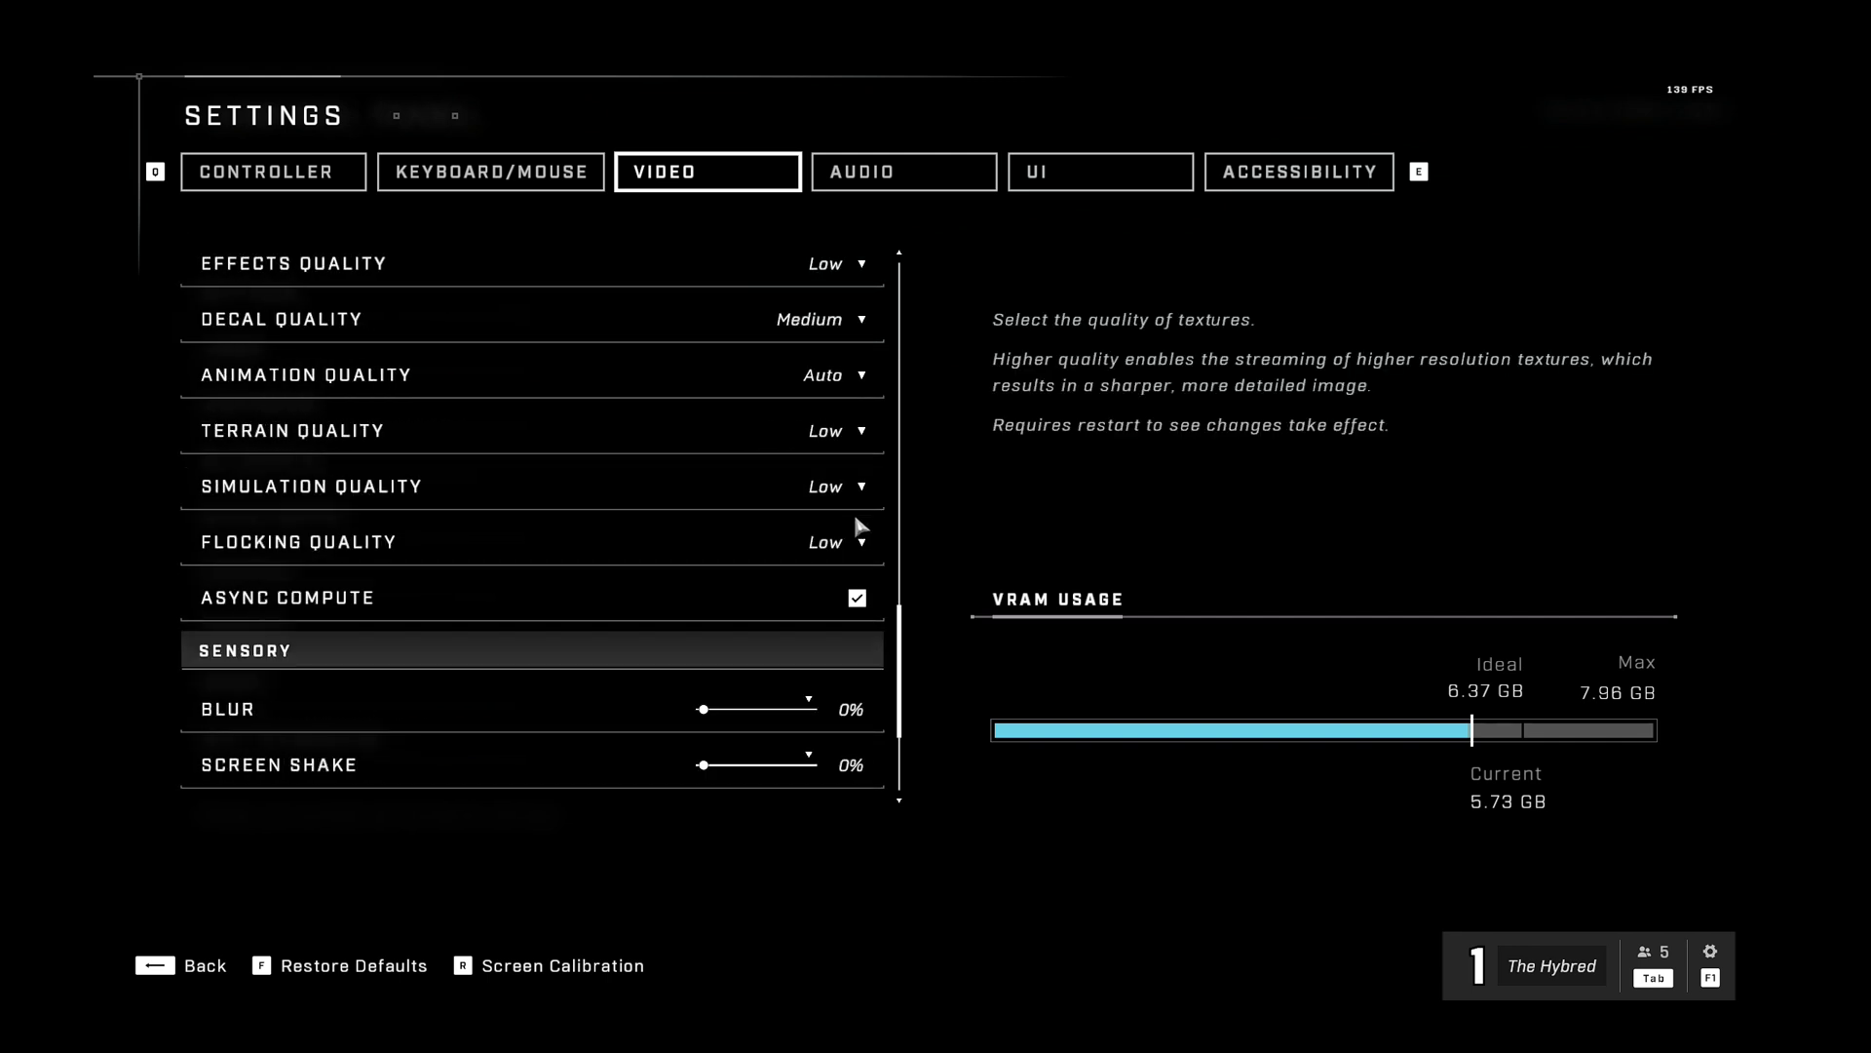
pyautogui.scroll(15, 836, 539)
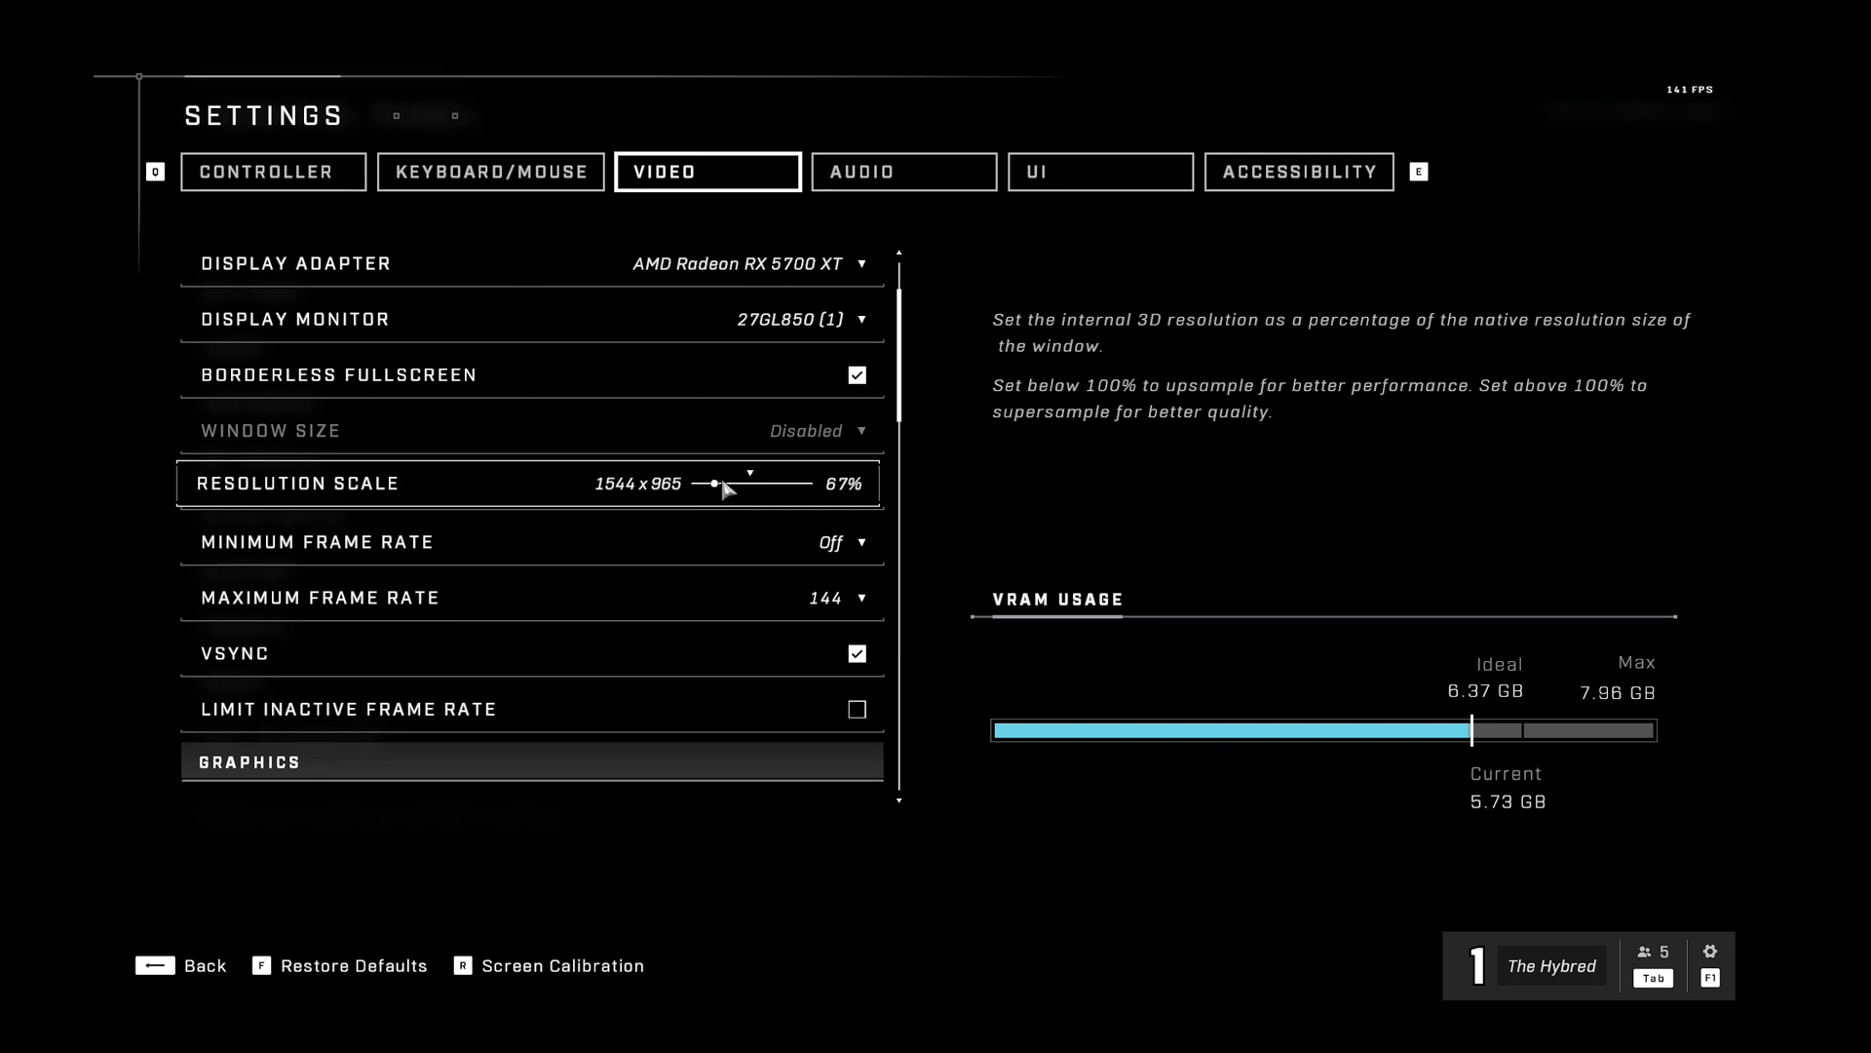
# Keep Resolution Scale at 67%, review the UI settings through the UI visual effects options, and return to the video settings.
pyautogui.moveTo(725, 487)
pyautogui.mouseDown()
pyautogui.moveTo(761, 487)
pyautogui.moveTo(691, 490)
pyautogui.moveTo(720, 489)
pyautogui.mouseUp()
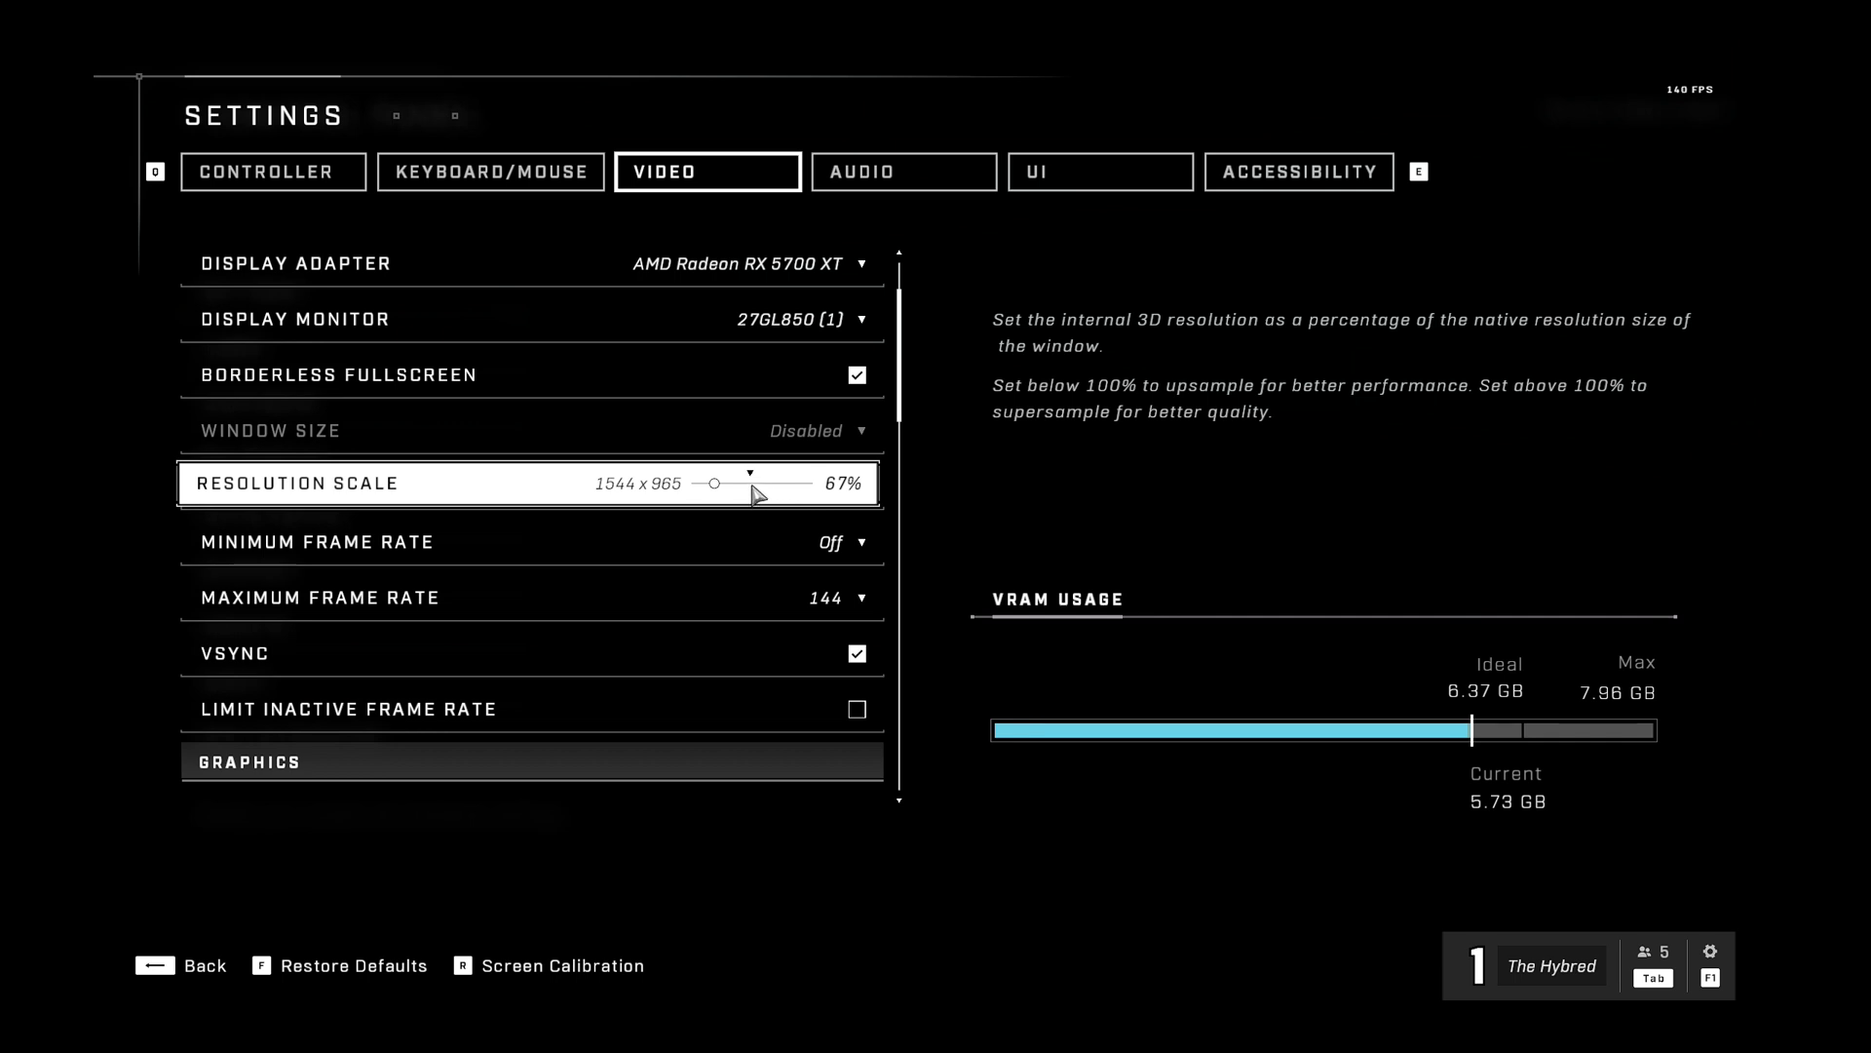
pyautogui.click(1072, 174)
pyautogui.scroll(-3, 648, 390)
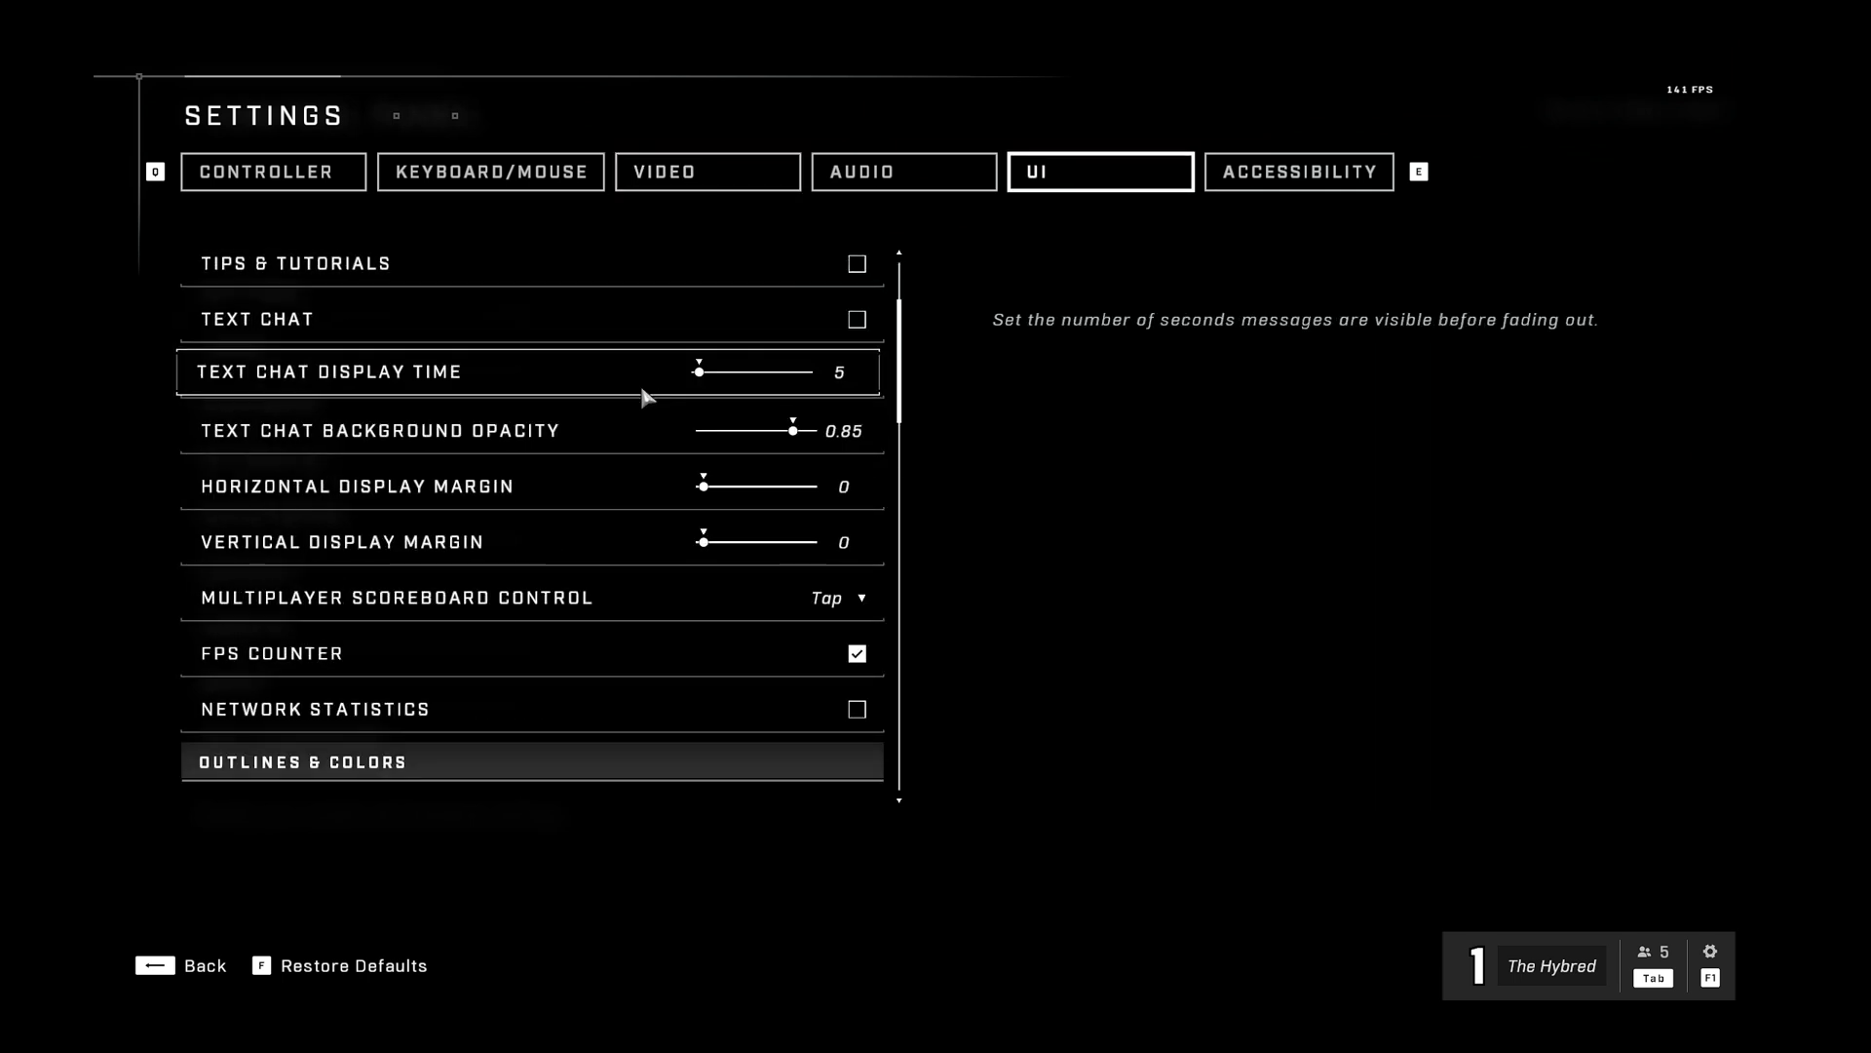
pyautogui.scroll(-8, 643, 396)
pyautogui.scroll(-3, 639, 400)
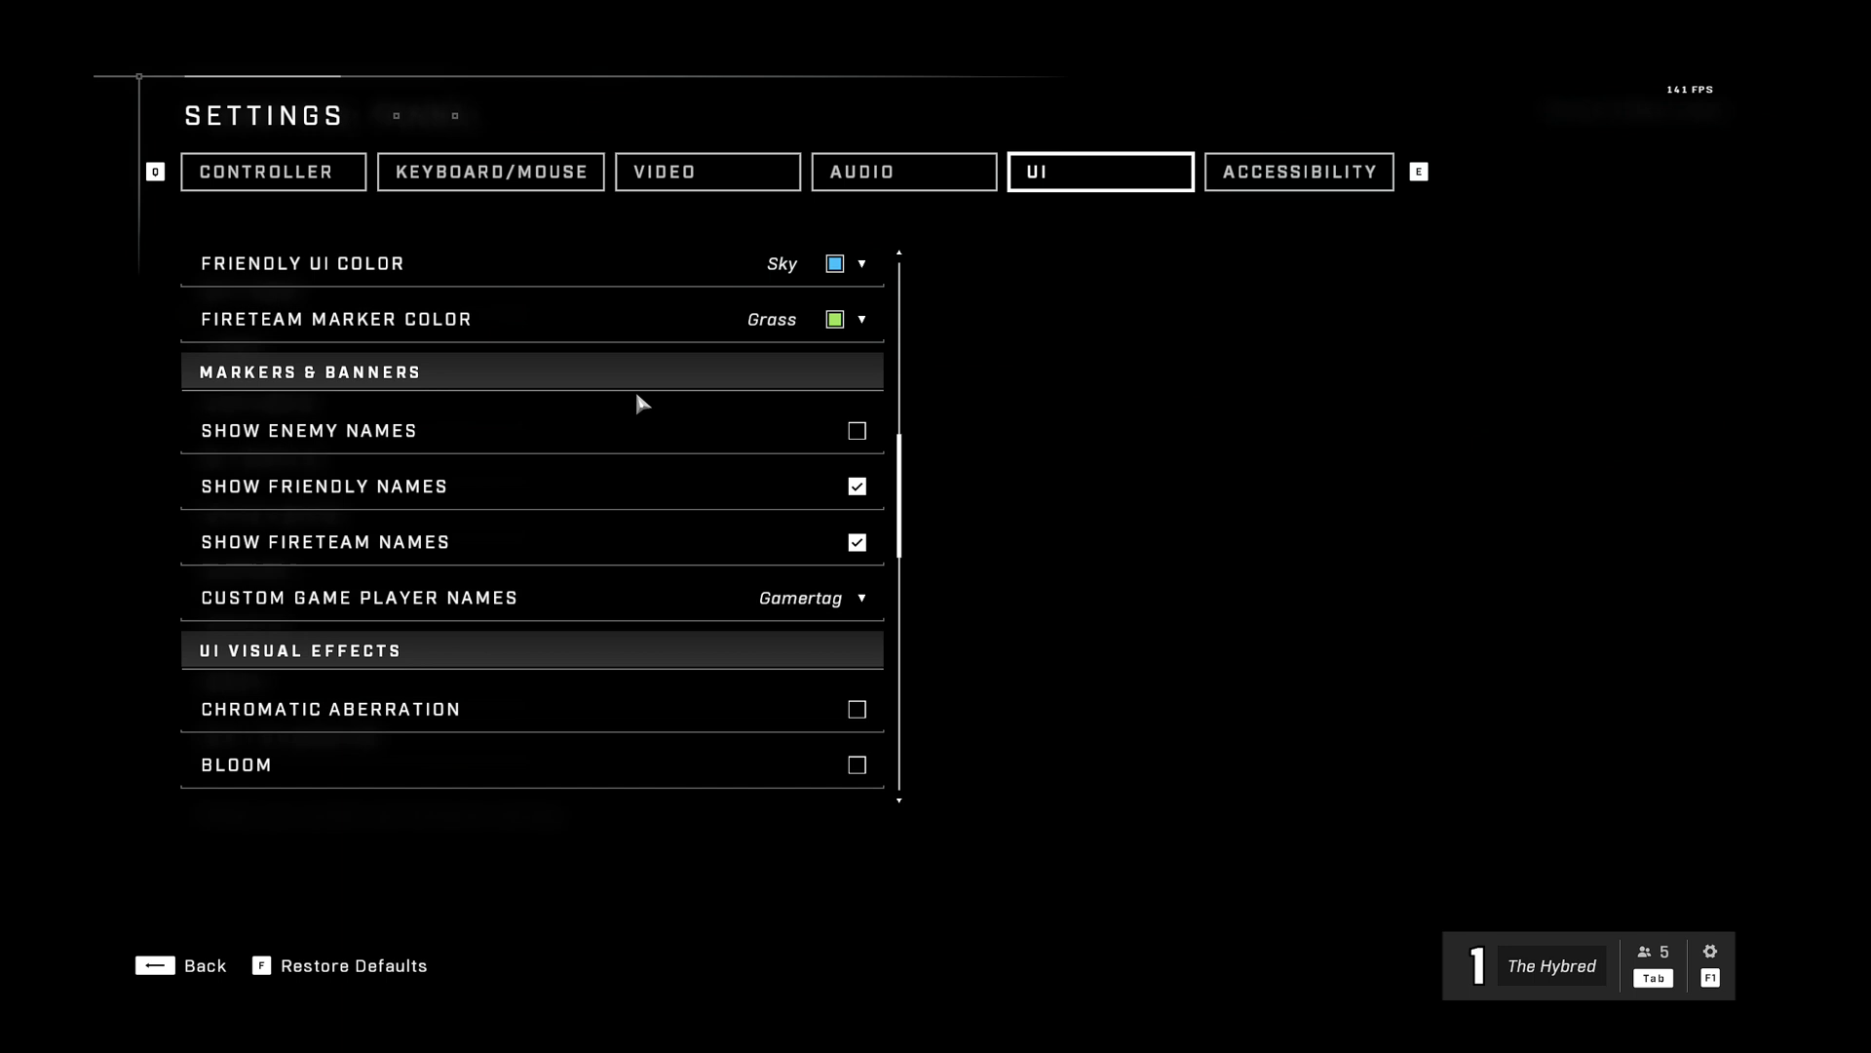
pyautogui.scroll(-2, 640, 401)
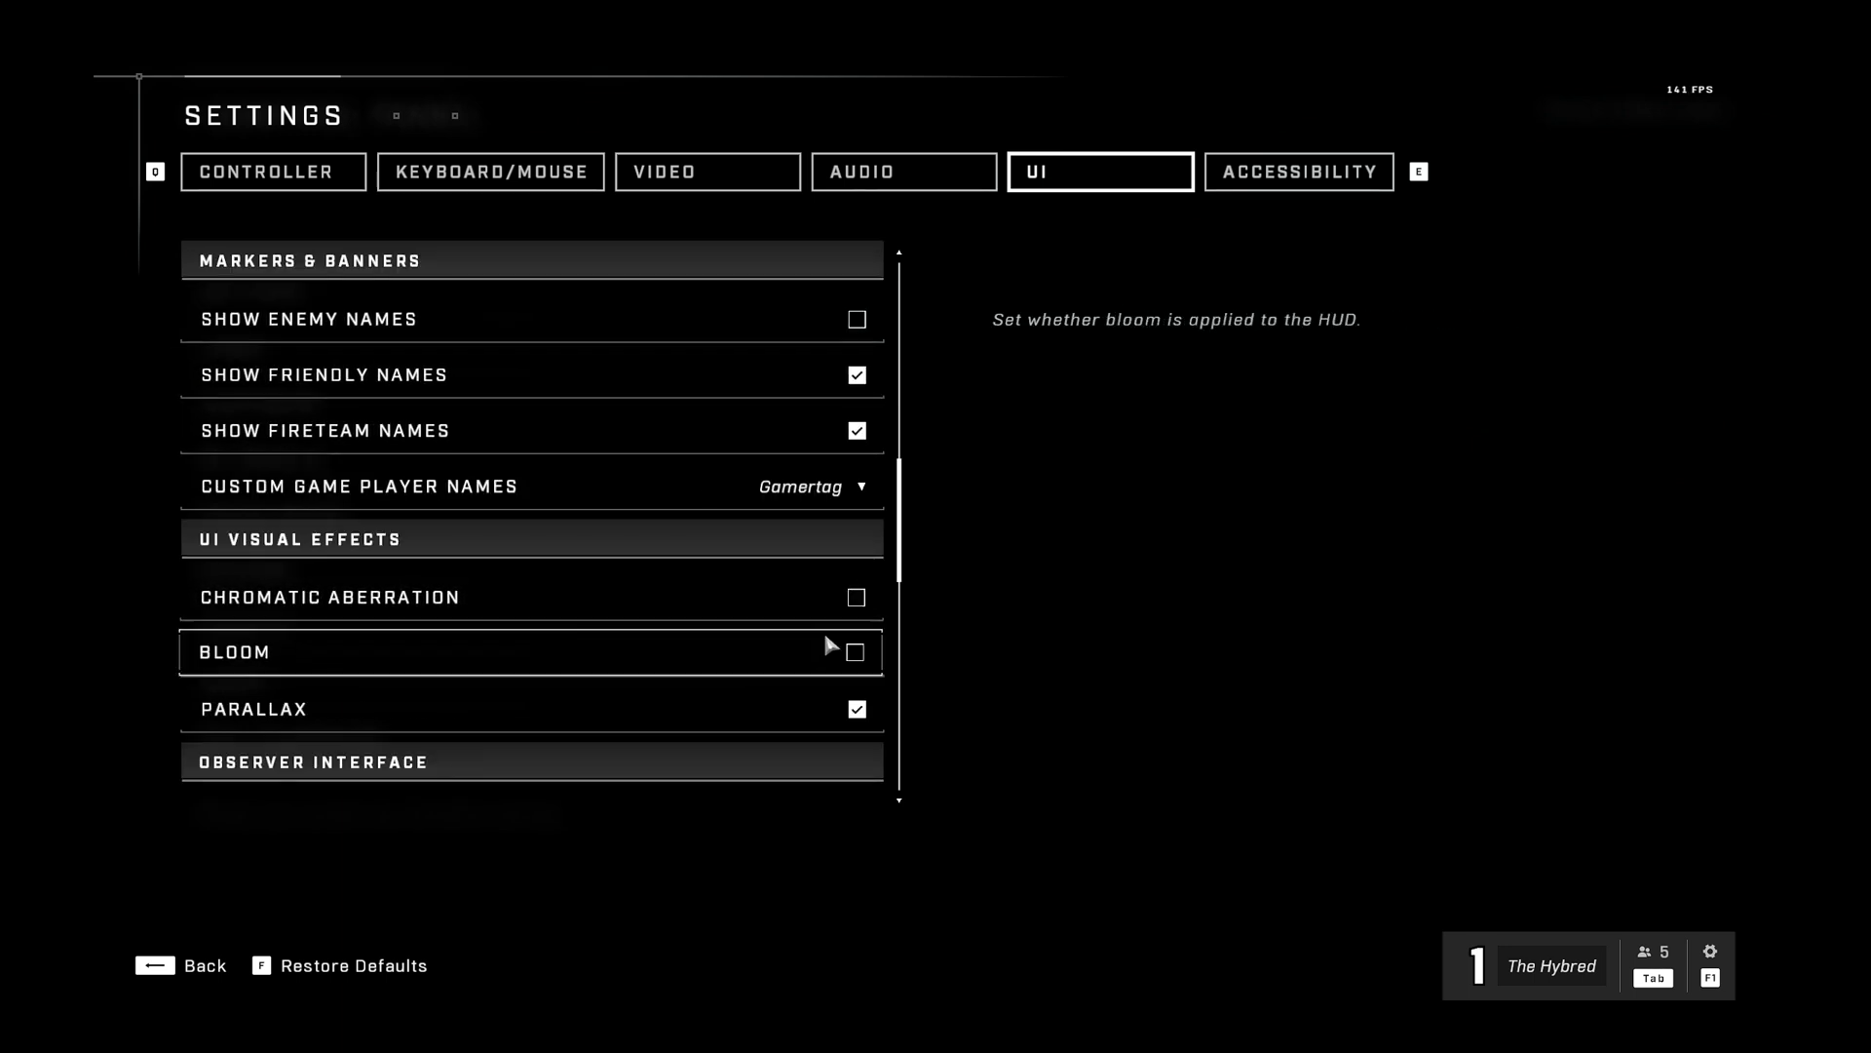
pyautogui.click(685, 175)
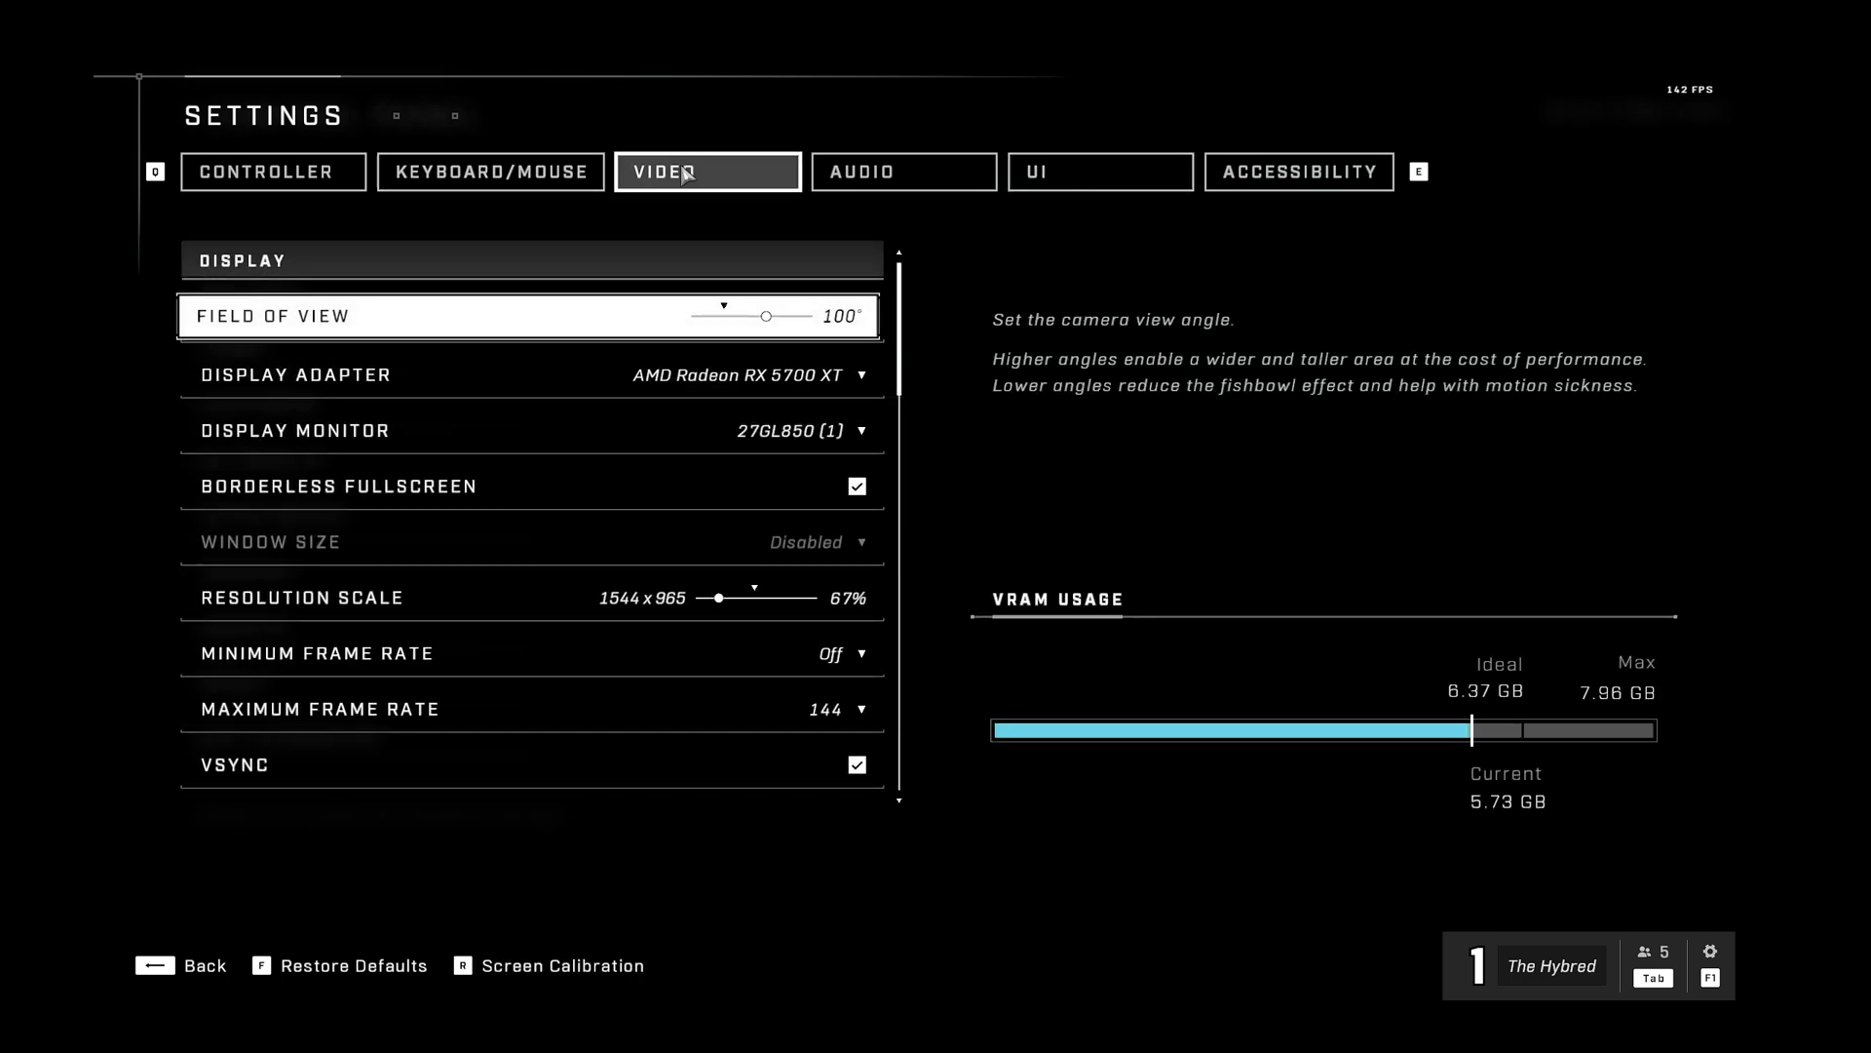
# Open the Windows display settings, view the available display resolutions without changing the selection, and close the window.
pyautogui.press('super')
pyautogui.write('dis')
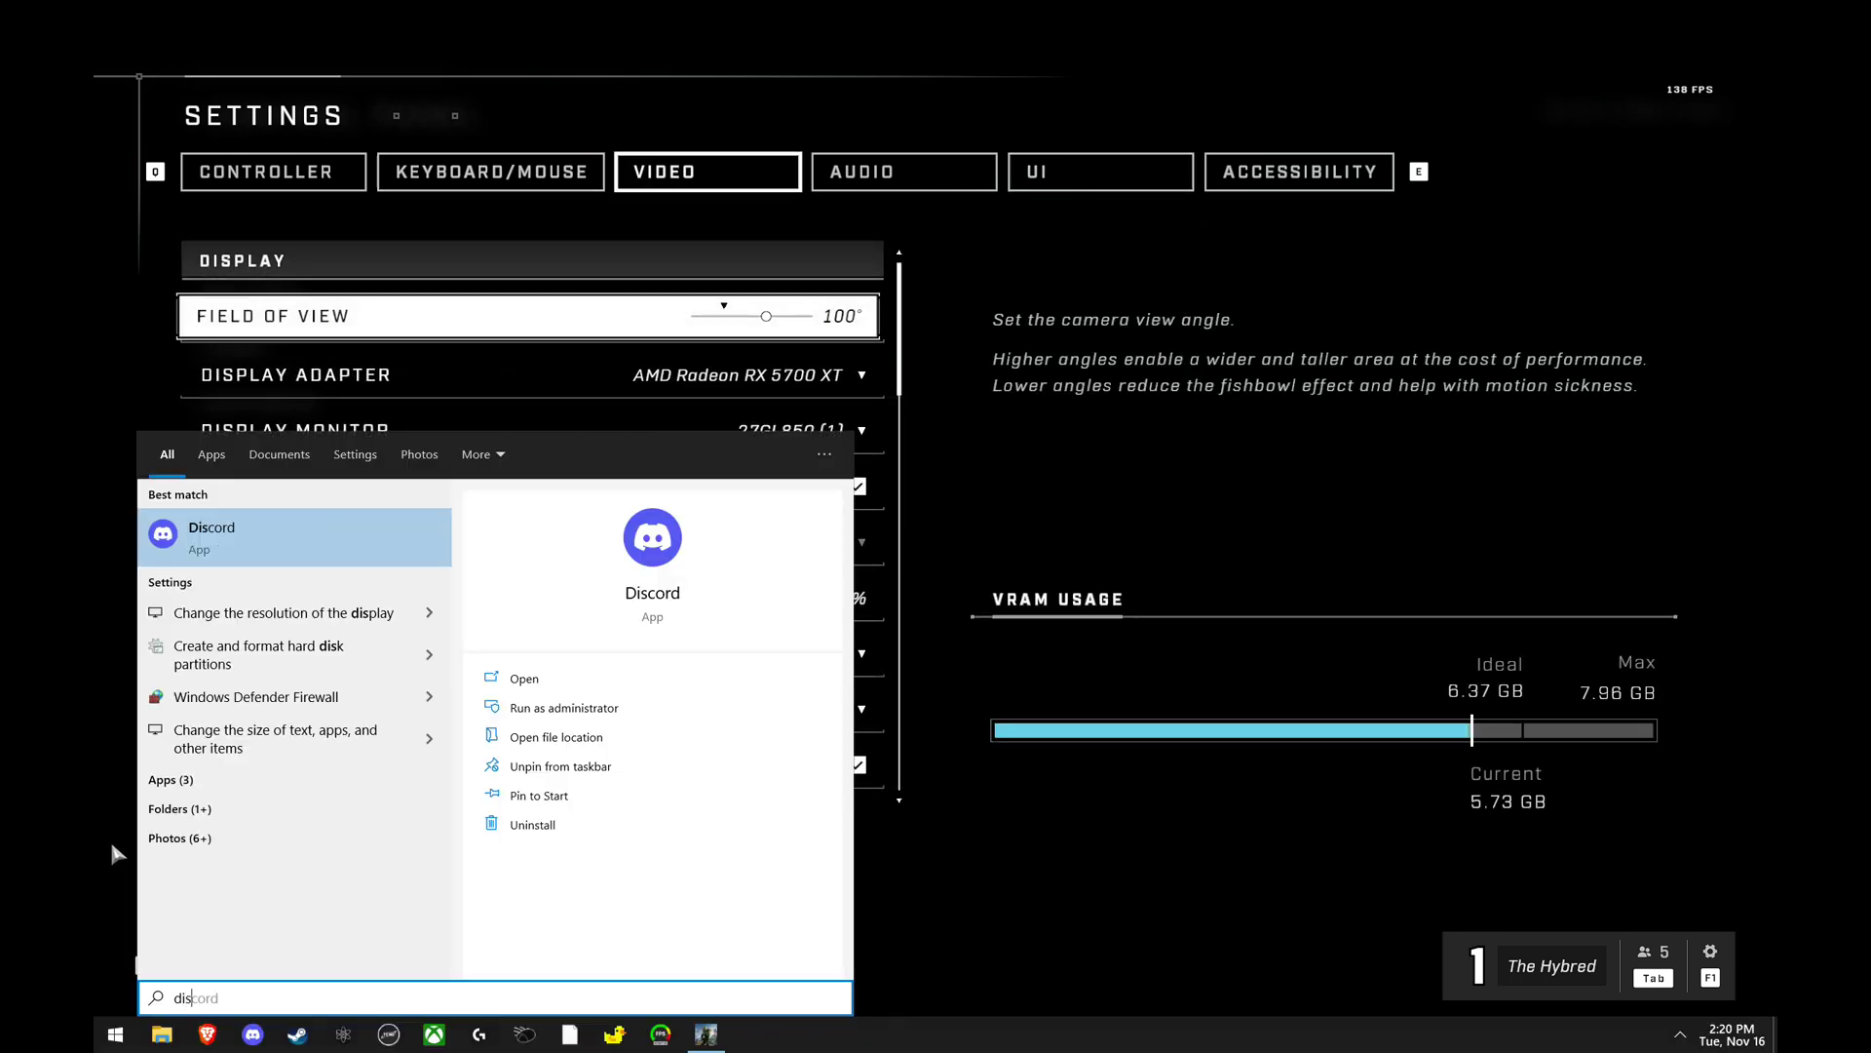
pyautogui.write('play')
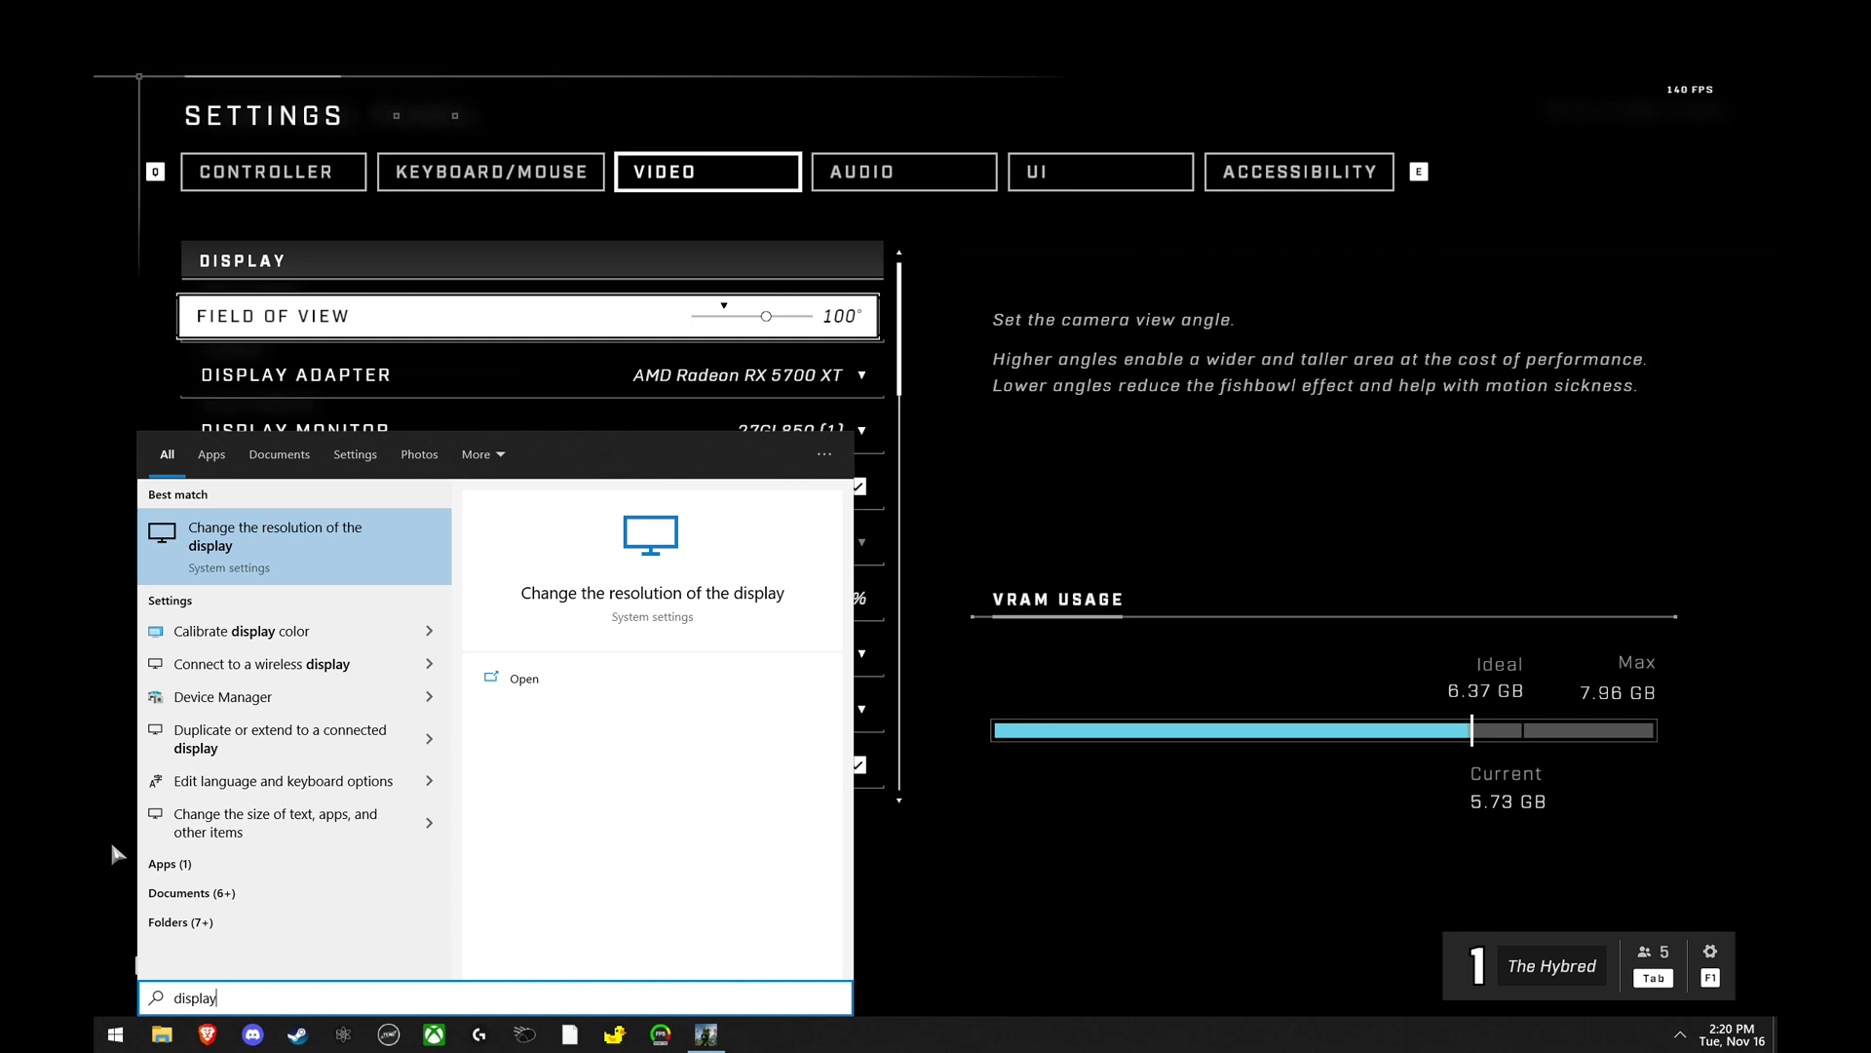
pyautogui.press('Return')
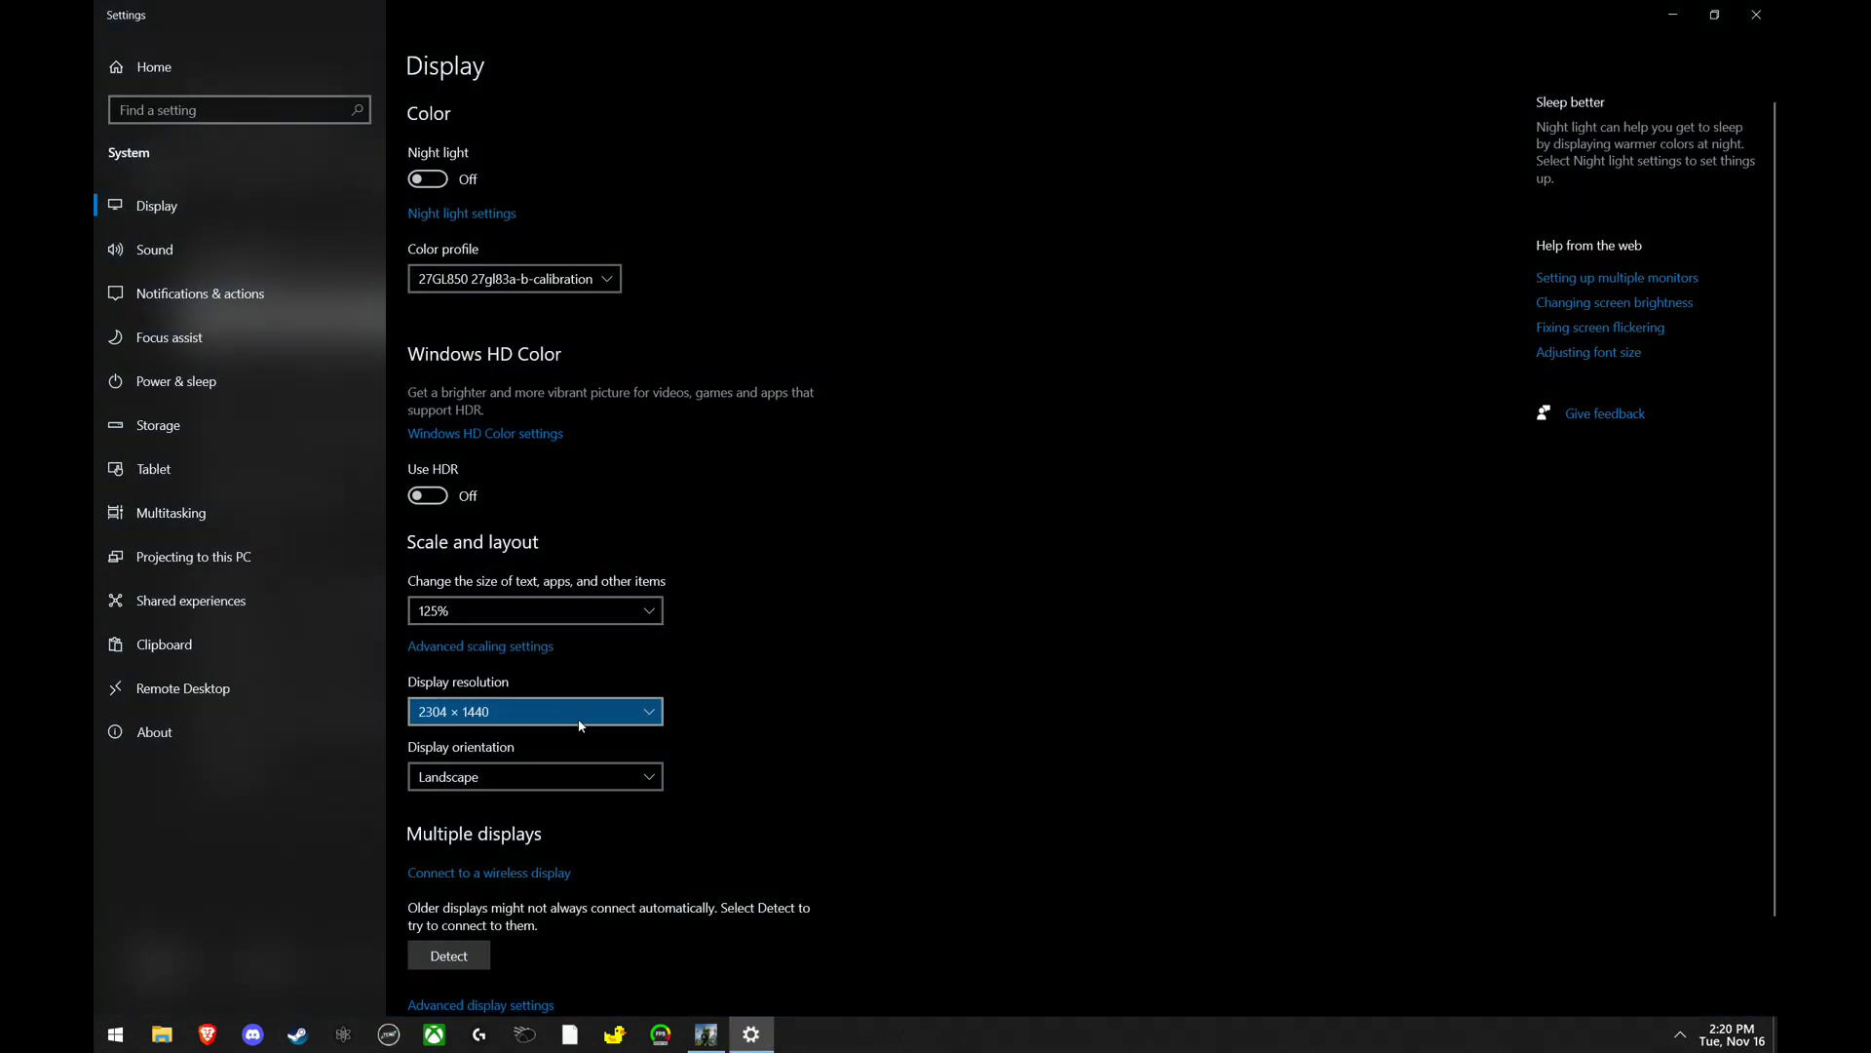
pyautogui.click(582, 724)
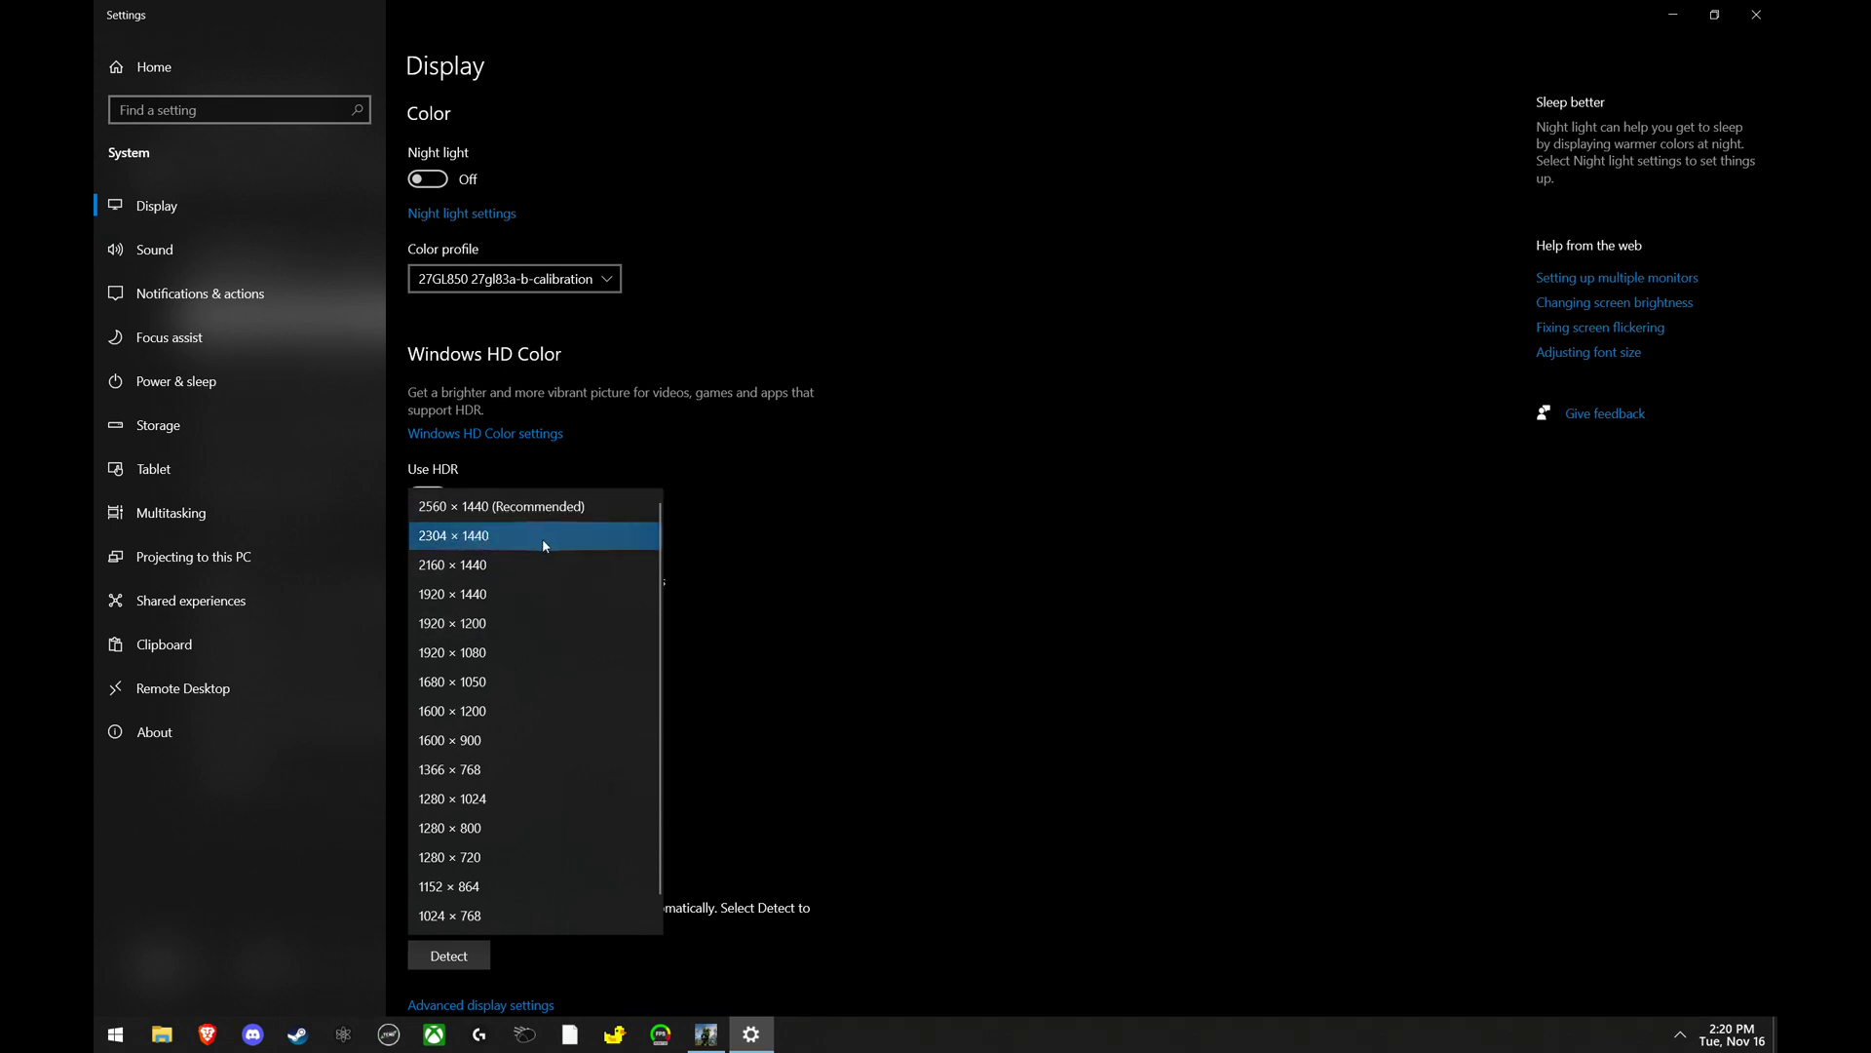
pyautogui.click(1756, 15)
pyautogui.click(1756, 15)
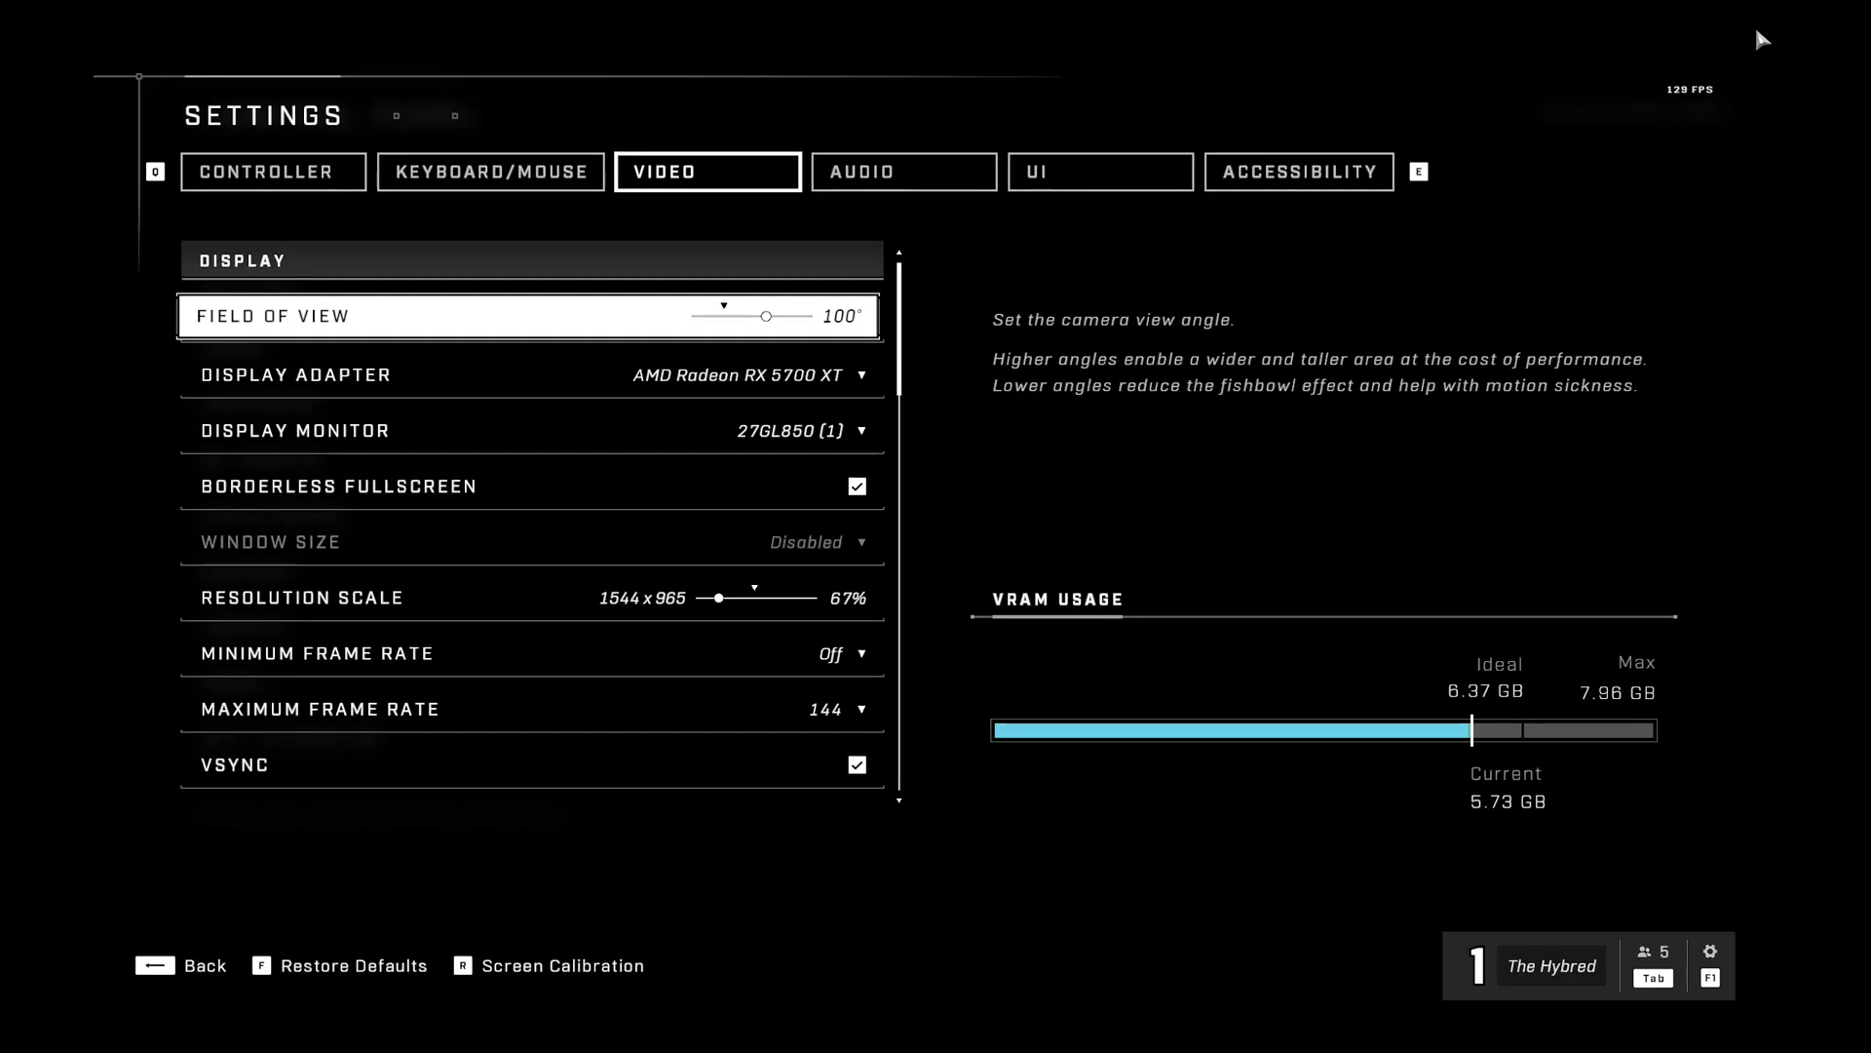
# Leave Halo Infinite's settings and return to the main menu.
pyautogui.click(178, 965)
pyautogui.click(178, 965)
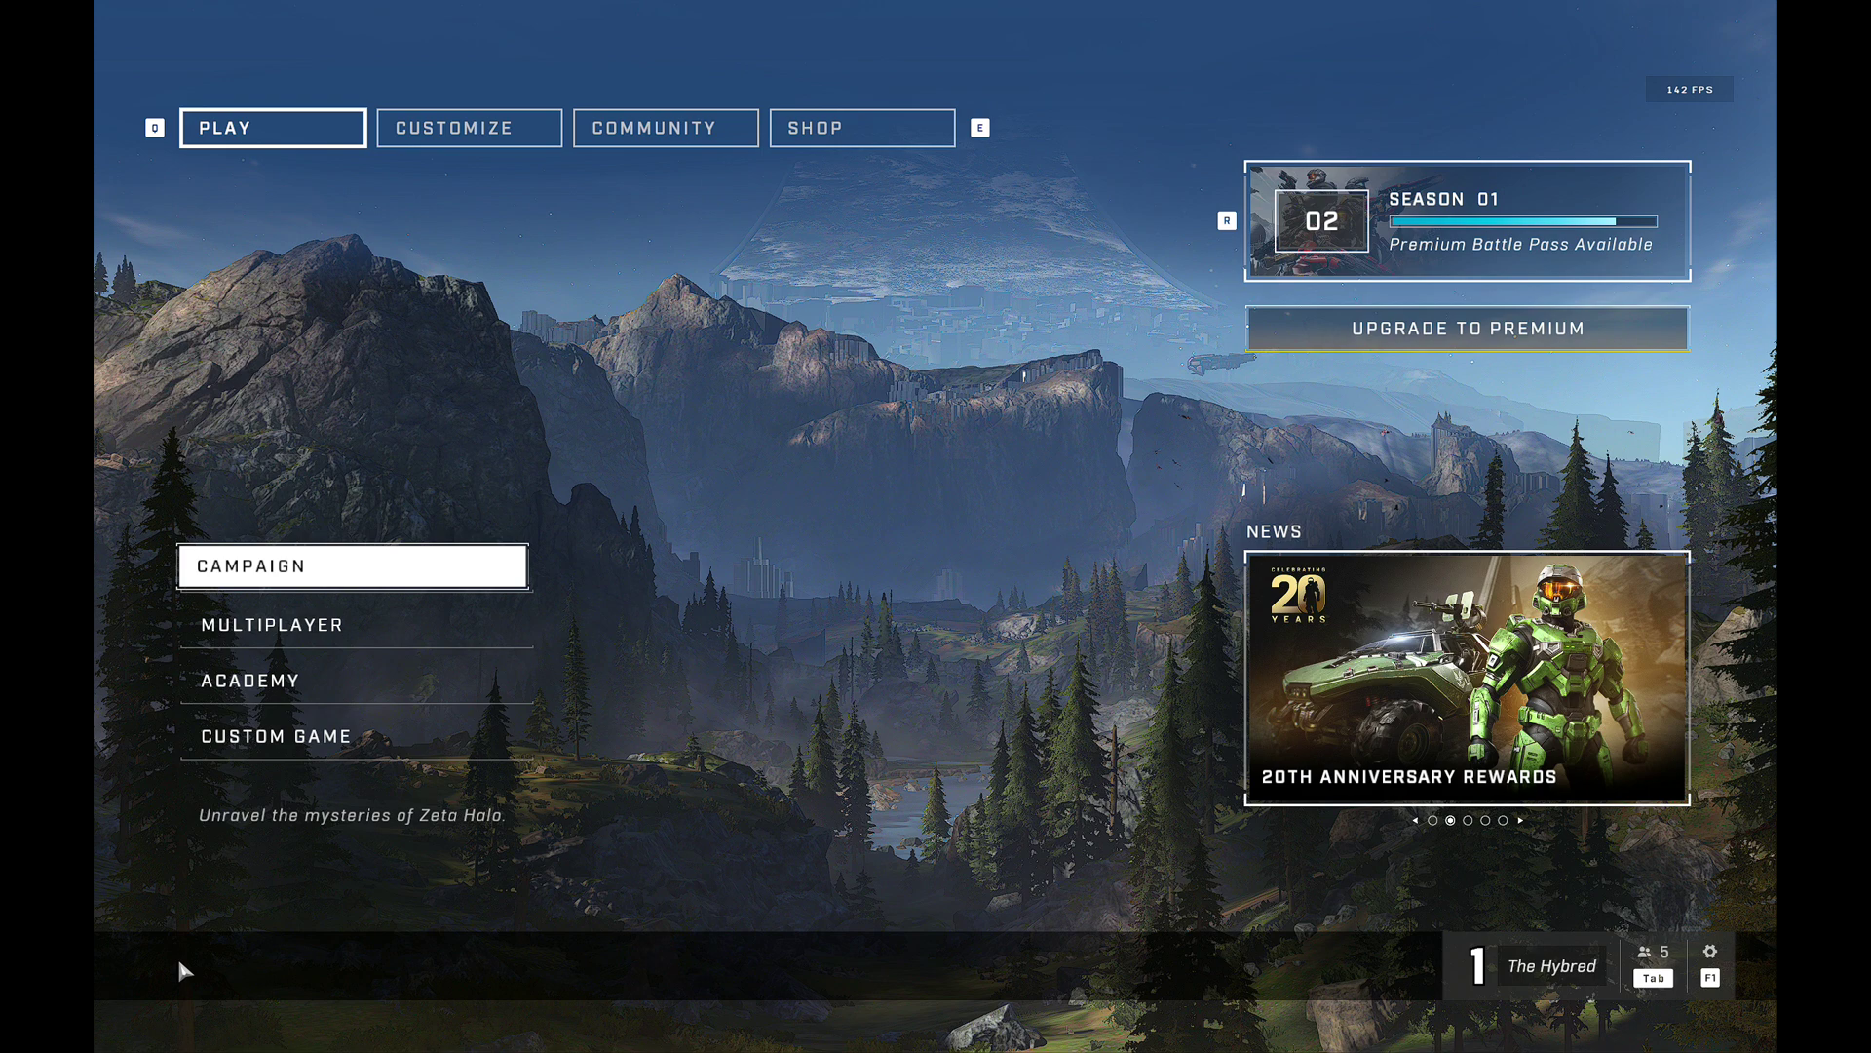